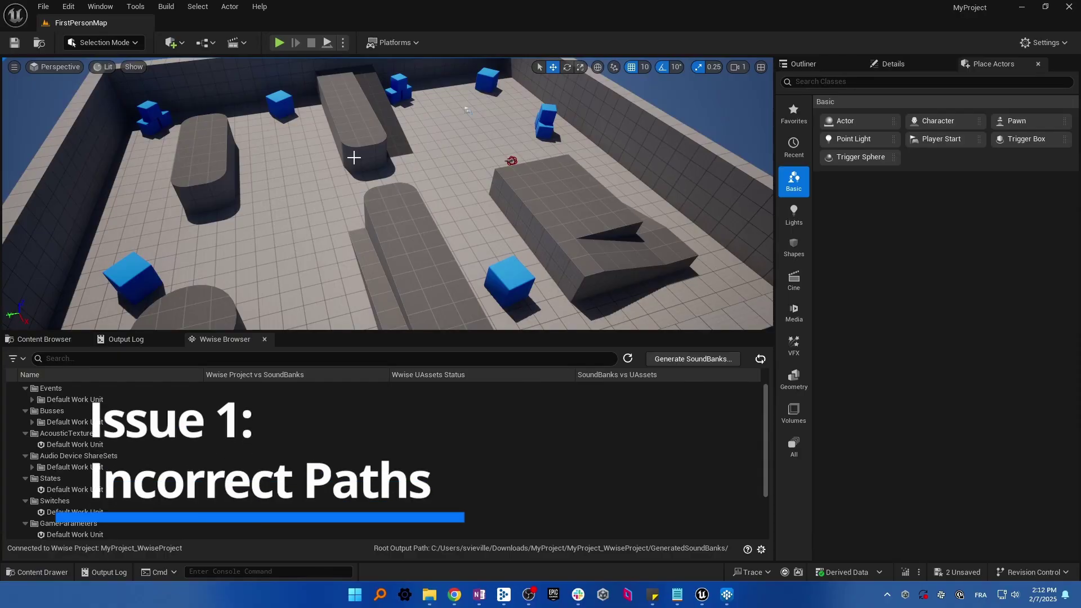
# - Open the Wwise User Settings page in Unreal's Project Settings
pyautogui.click(70, 7)
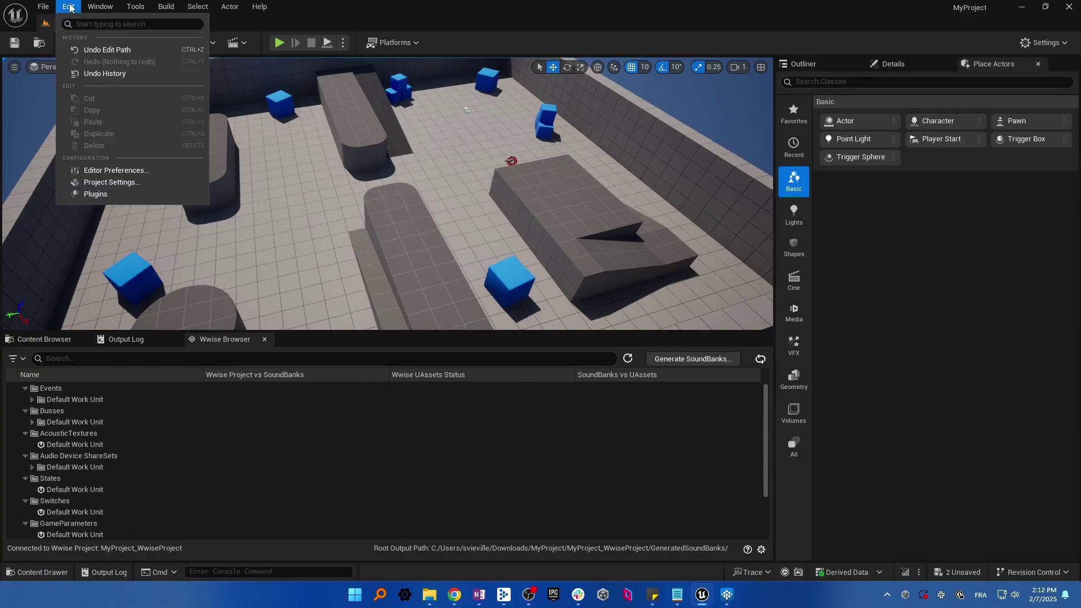
pyautogui.click(108, 182)
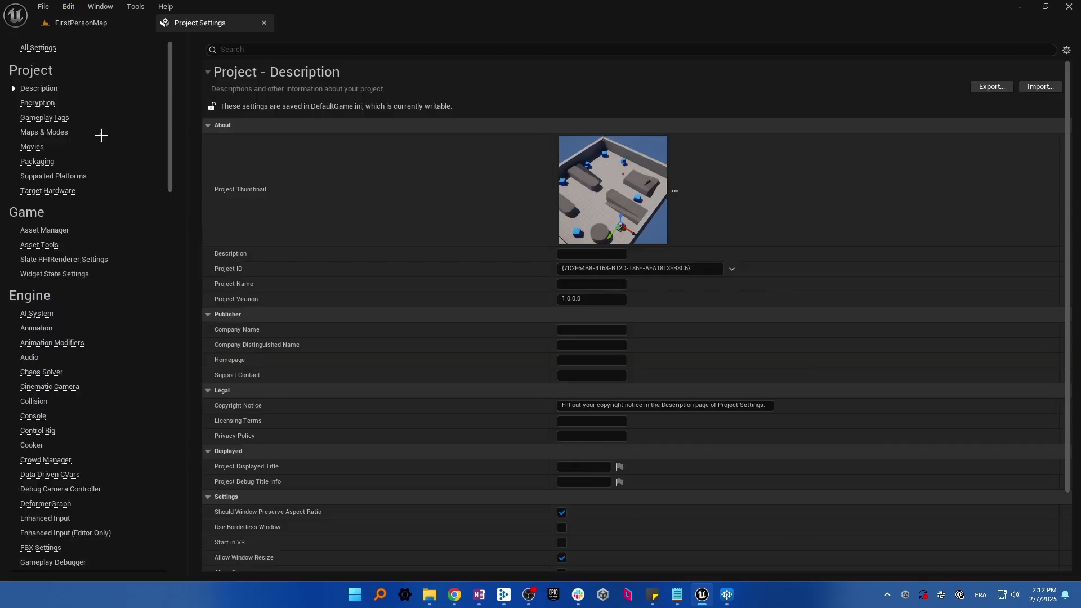
pyautogui.moveTo(172, 69); pyautogui.dragTo(181, 524)
pyautogui.click(49, 544)
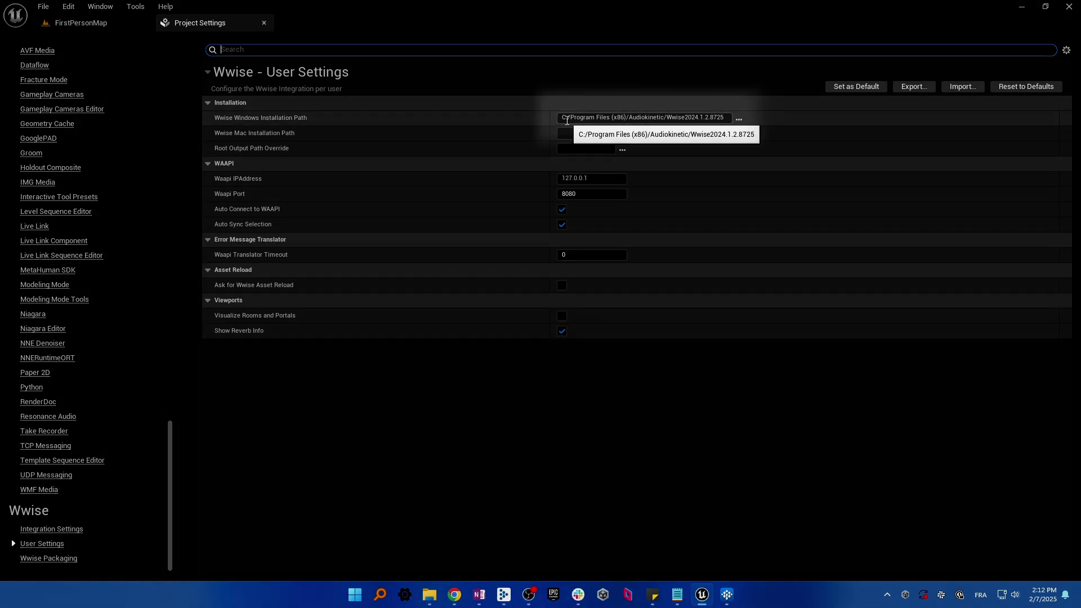
# - Set the Wwise Windows Installation Path to Audiokinetic\Wwise2024.1.2.8725
pyautogui.moveTo(565, 117); pyautogui.dragTo(750, 121)
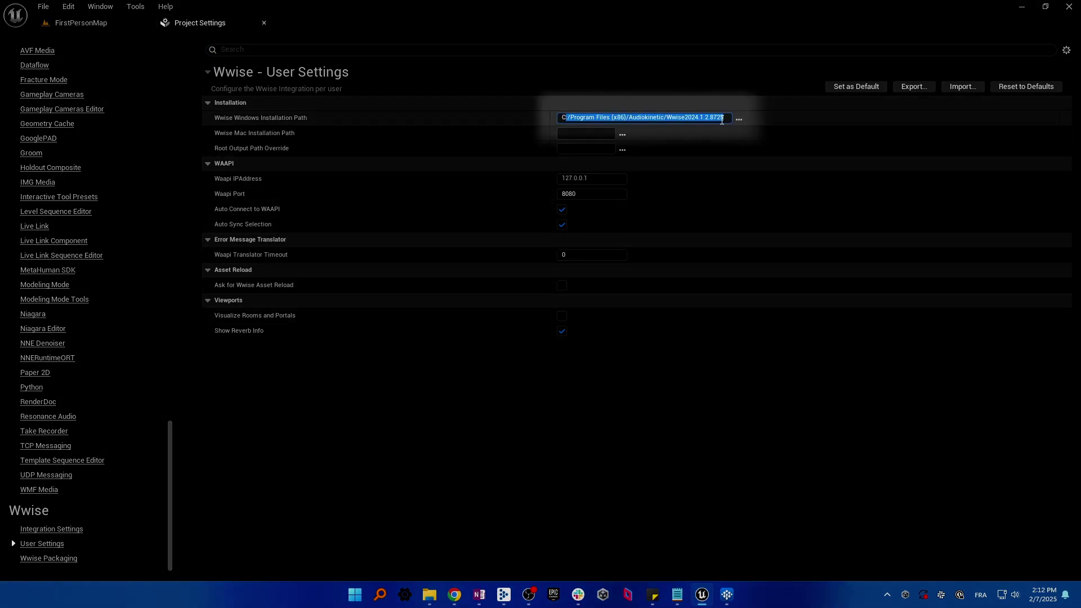
pyautogui.click(722, 119)
pyautogui.hotkey('shift', 'Left')
pyautogui.hotkey('shift', 'Left')
pyautogui.hotkey('shift', 'Left')
pyautogui.hotkey('shift', 'Left')
pyautogui.hotkey('shift', 'Left')
pyautogui.hotkey('shift', 'Left')
pyautogui.hotkey('shift', 'Left')
pyautogui.hotkey('shift', 'Left')
pyautogui.hotkey('shift', 'Left')
pyautogui.hotkey('shift', 'Left')
pyautogui.hotkey('shift', 'Left')
pyautogui.hotkey('shift', 'Left')
pyautogui.hotkey('shift', 'Left')
pyautogui.hotkey('shift', 'Left')
pyautogui.hotkey('shift', 'Left')
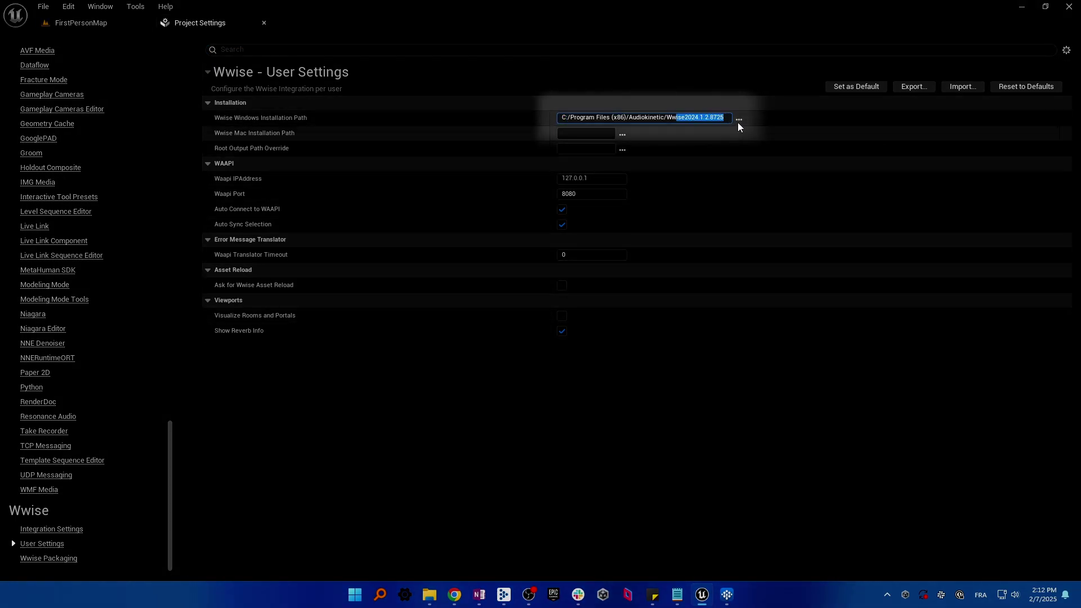
pyautogui.click(739, 119)
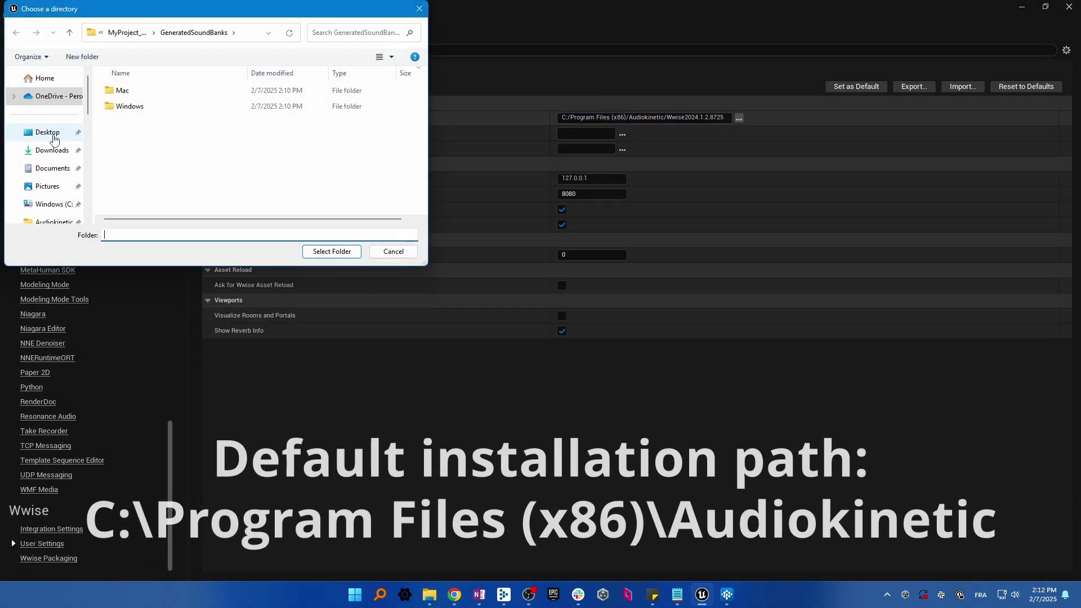
pyautogui.click(51, 220)
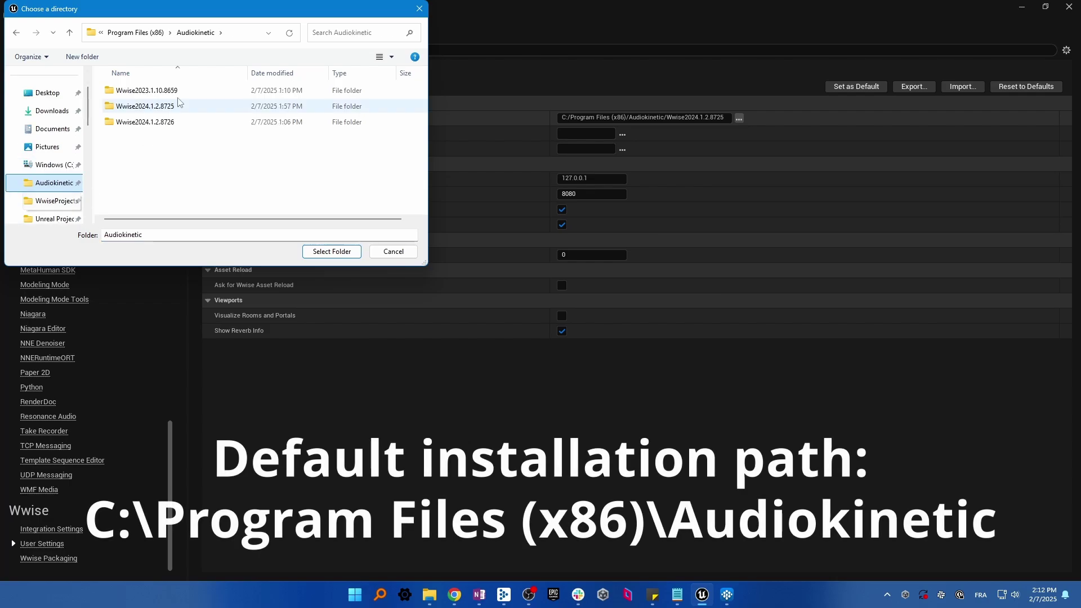
pyautogui.click(236, 38)
pyautogui.click(157, 163)
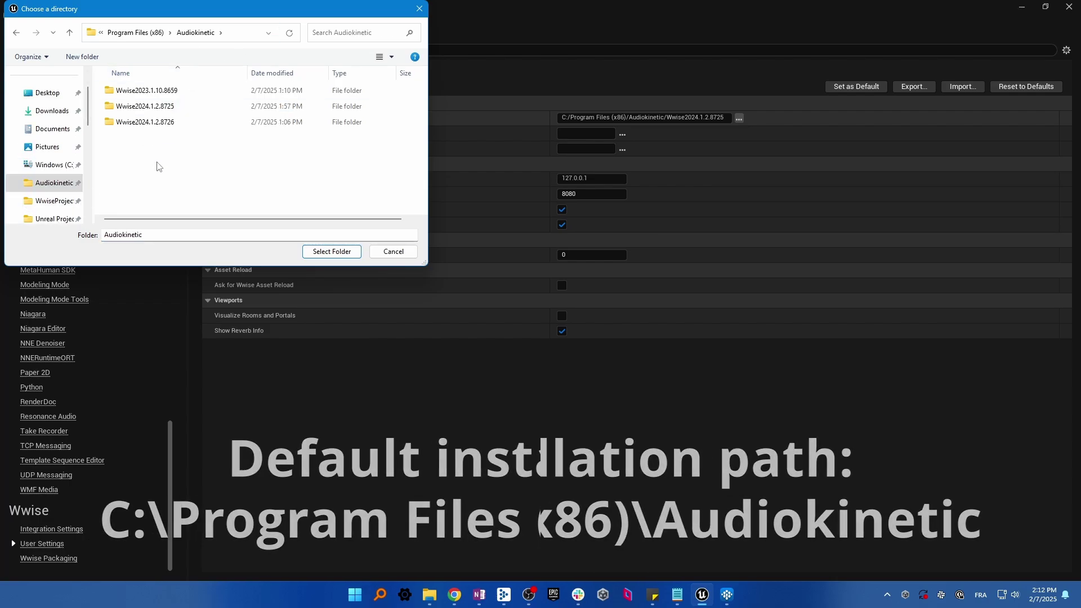
pyautogui.click(161, 109)
pyautogui.click(331, 254)
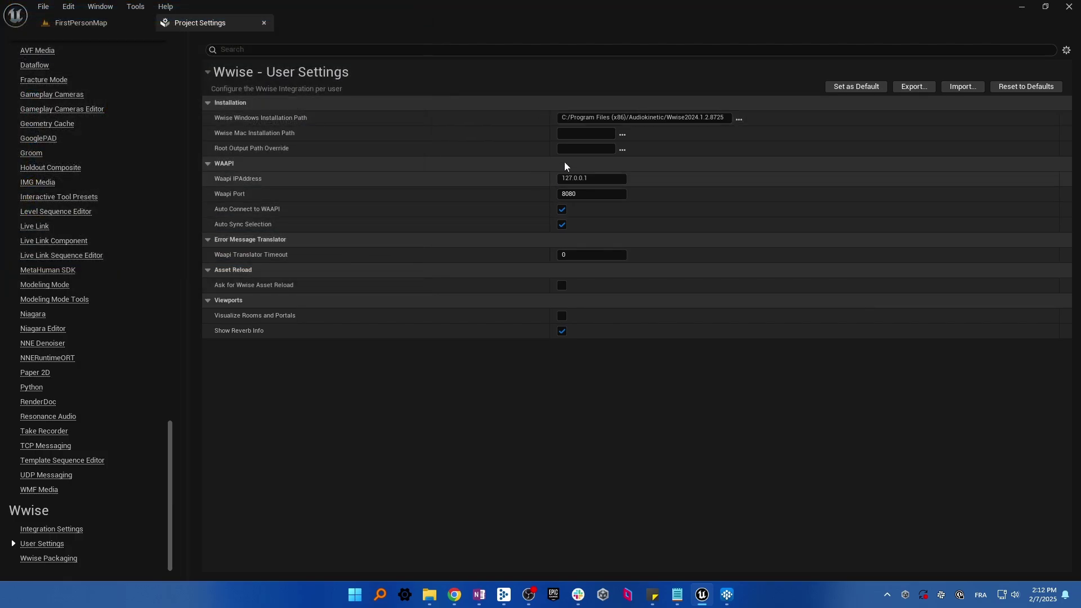
pyautogui.moveTo(724, 118); pyautogui.dragTo(685, 222)
# - Set the Wwise Project Path to MyProject_WwiseProject.wproj in the Integration Settings
pyautogui.click(657, 359)
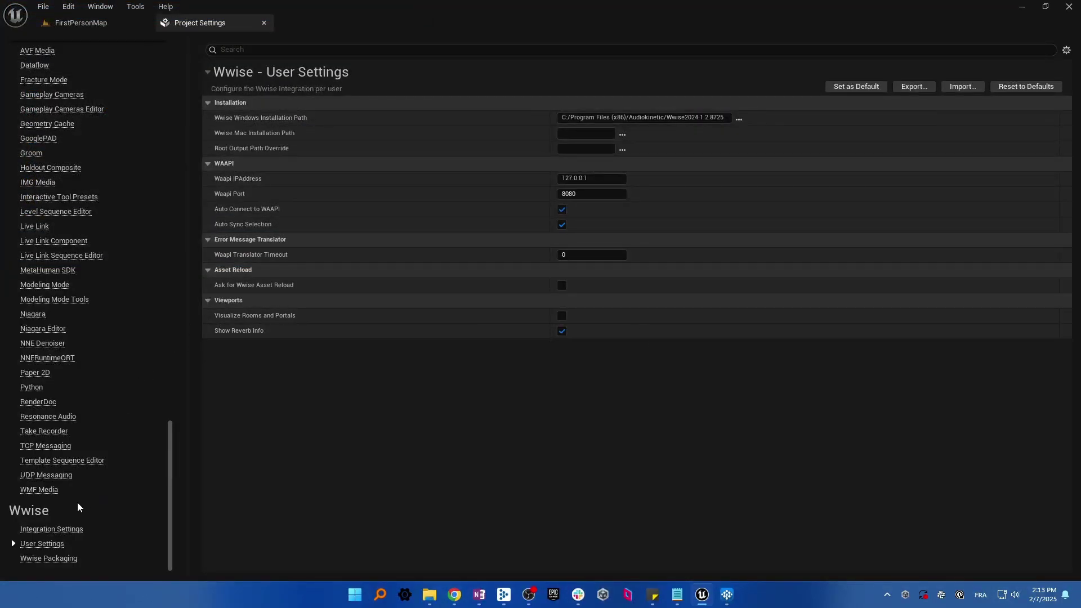
pyautogui.click(52, 531)
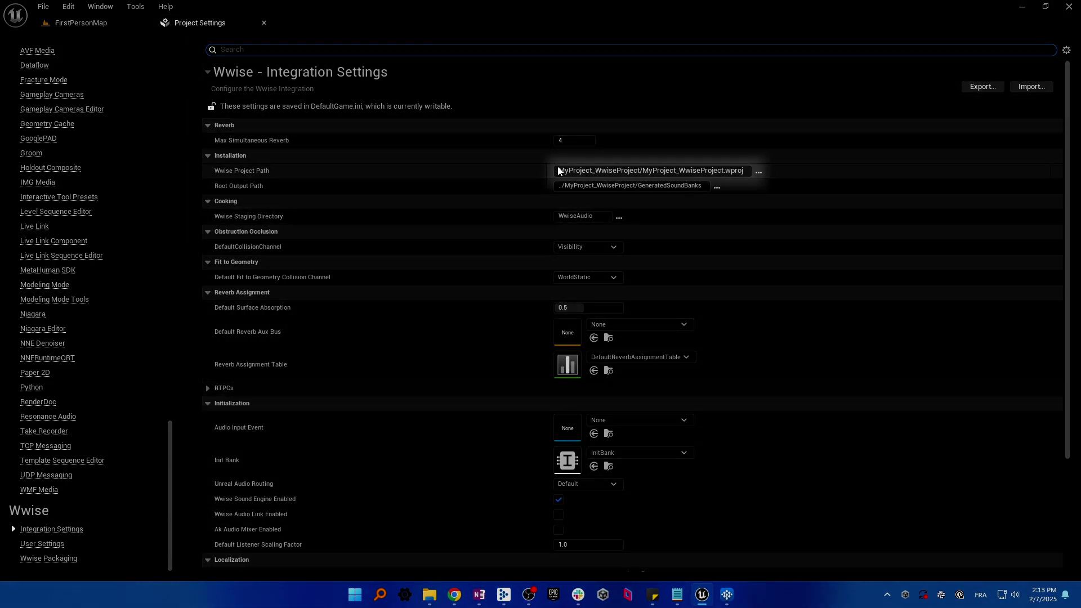
pyautogui.click(588, 172)
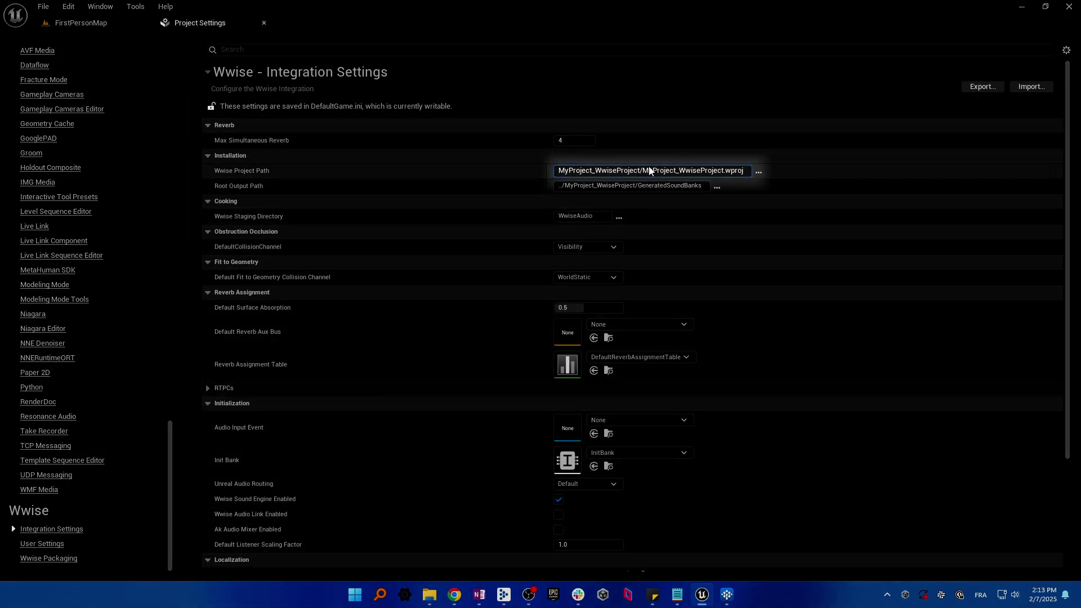
pyautogui.click(760, 171)
pyautogui.doubleClick(140, 87)
pyautogui.scroll(-1, 140, 129)
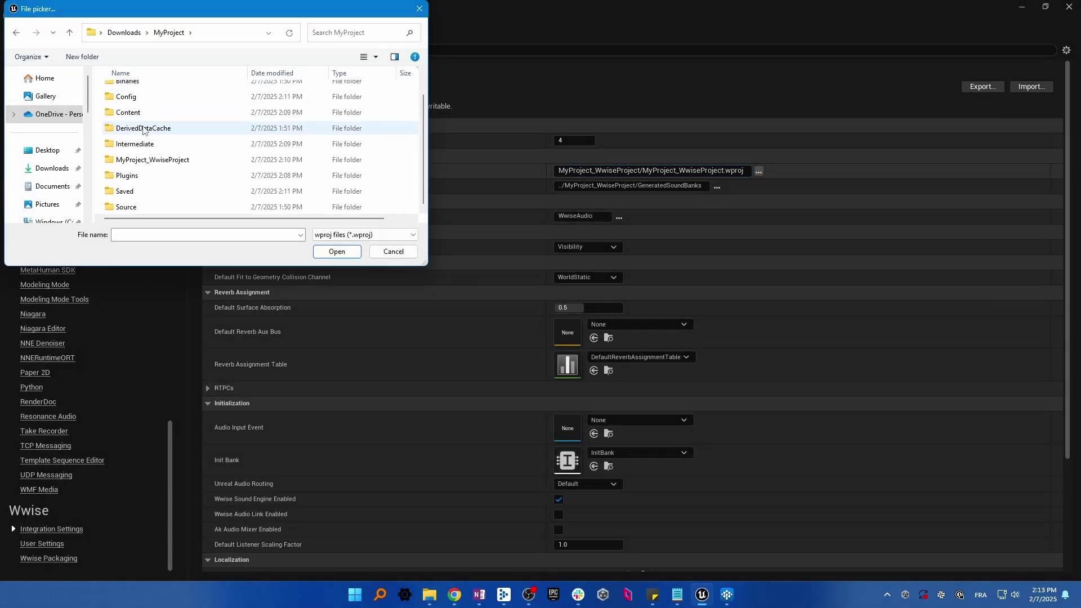
pyautogui.doubleClick(152, 159)
pyautogui.scroll(3, 149, 164)
pyautogui.click(191, 92)
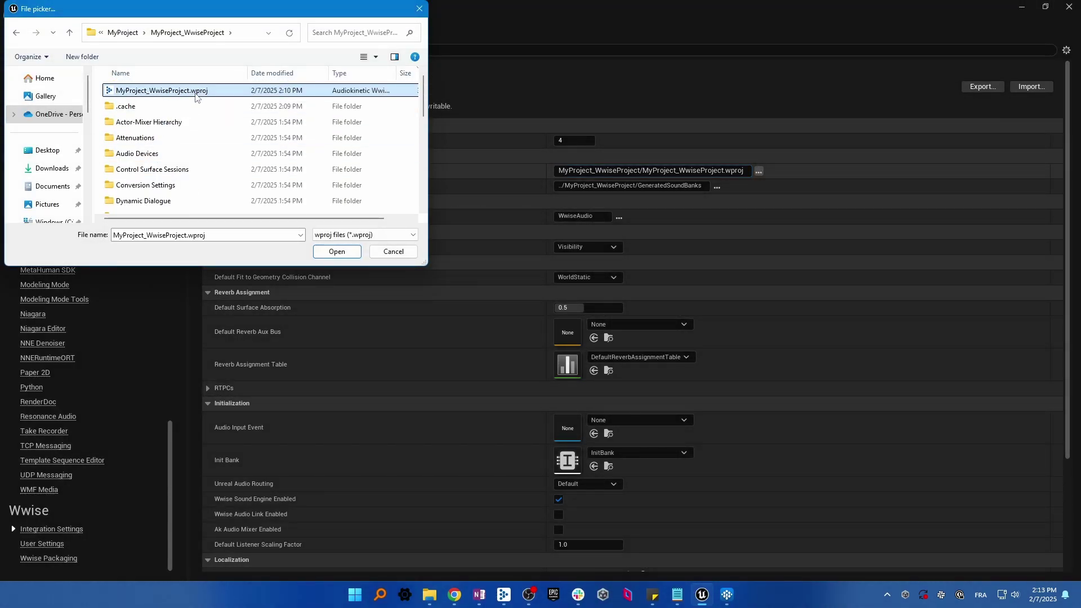
pyautogui.click(340, 251)
# - Set the Root Output Path to MyProject_WwiseProject\GeneratedSoundBanks
pyautogui.click(641, 188)
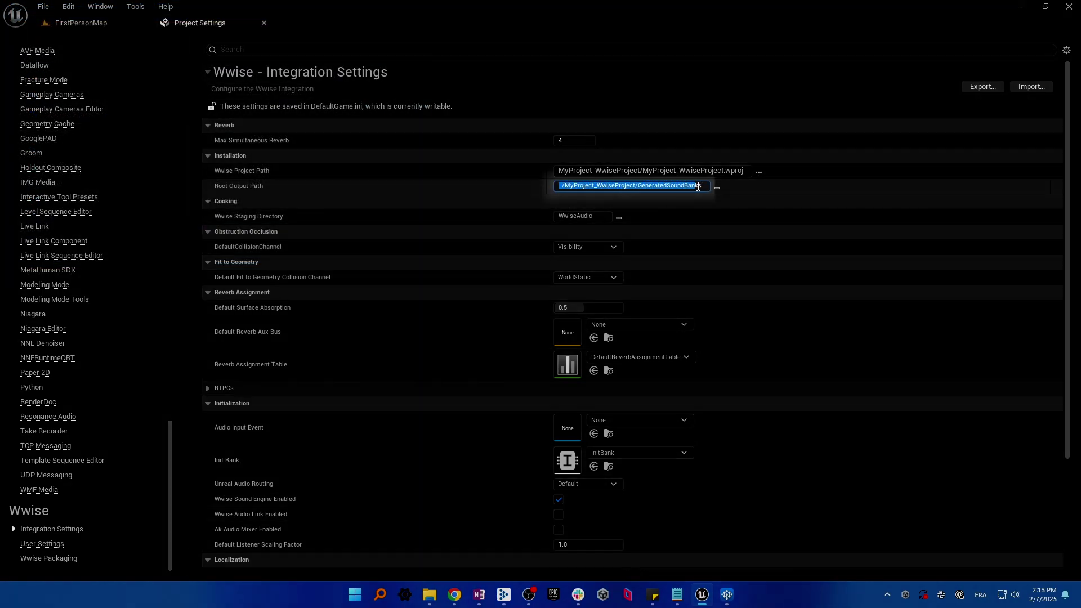
pyautogui.press('End')
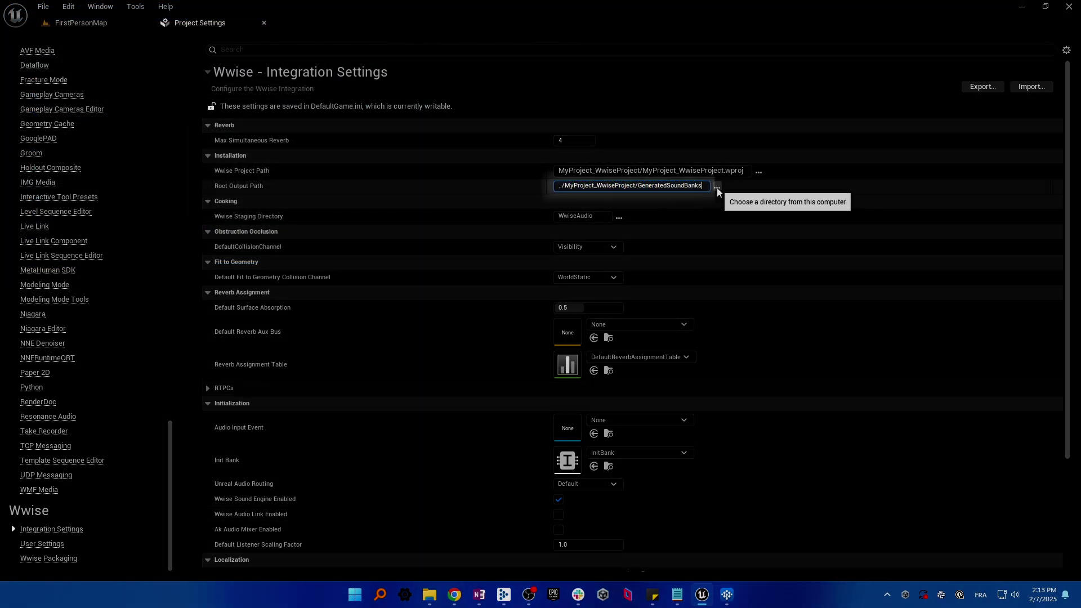
pyautogui.click(717, 187)
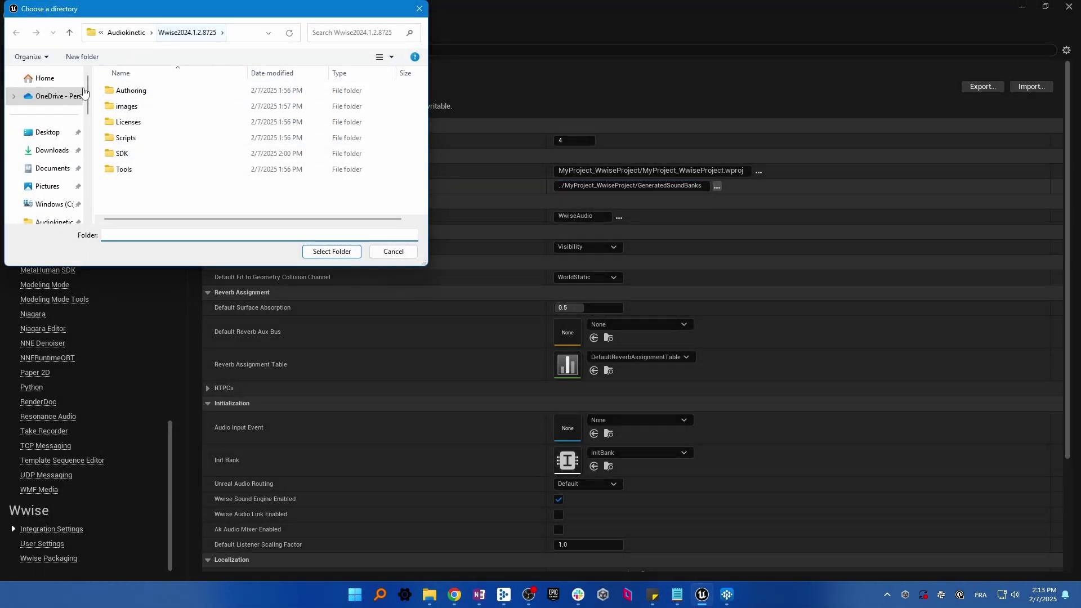
pyautogui.click(63, 153)
pyautogui.doubleClick(135, 92)
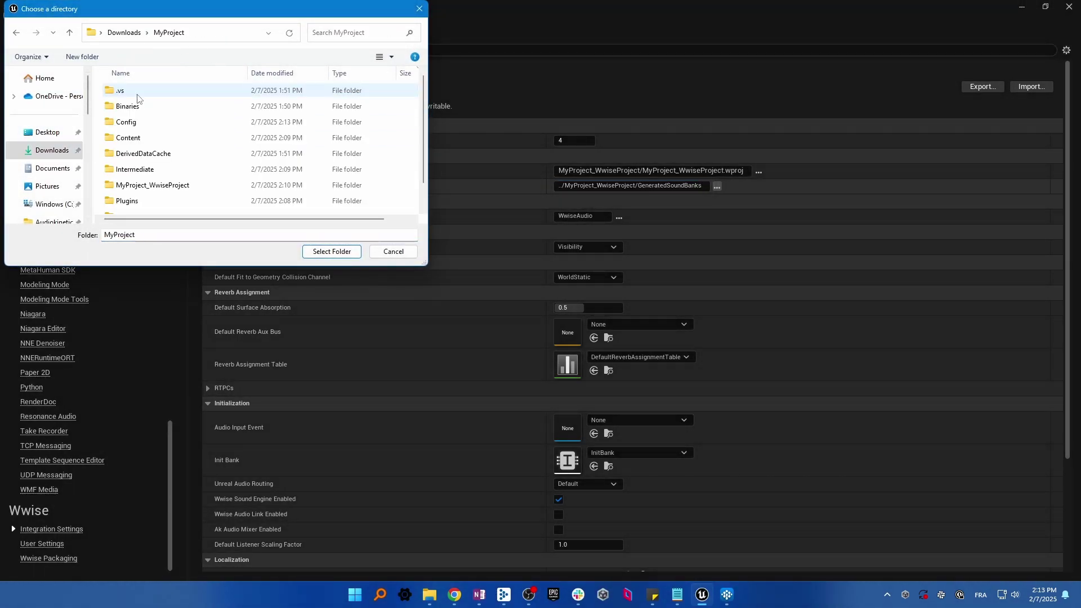
pyautogui.scroll(-1, 164, 166)
pyautogui.doubleClick(164, 161)
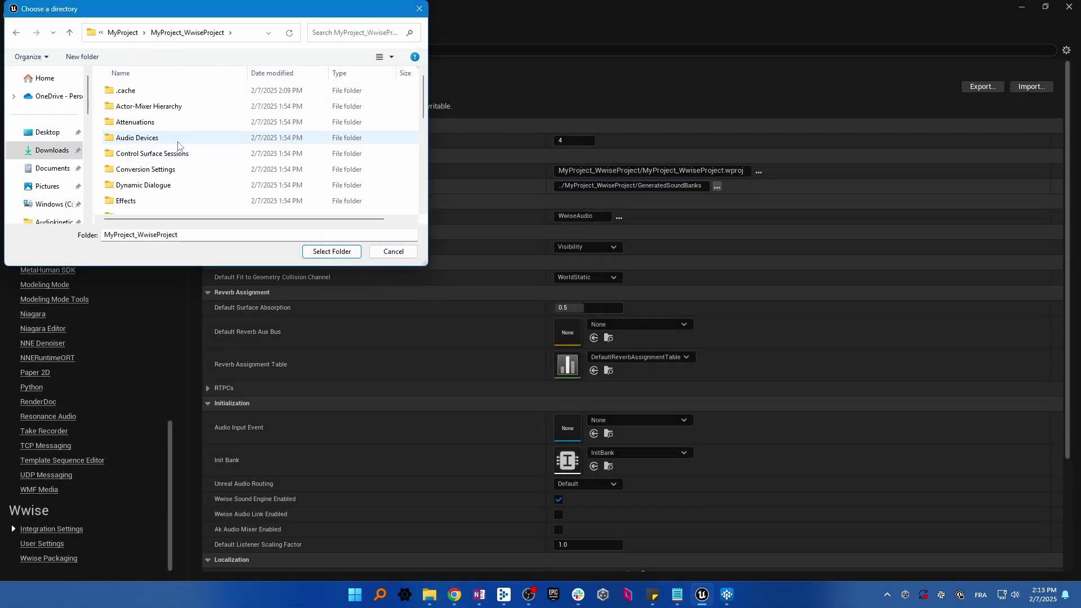
pyautogui.scroll(-2, 169, 150)
pyautogui.click(157, 161)
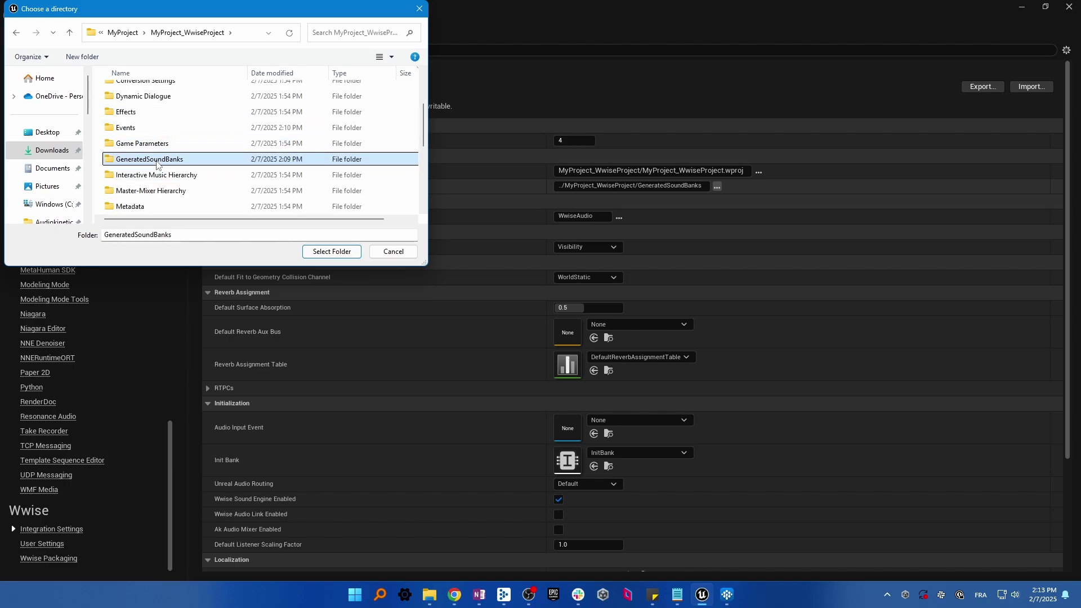
pyautogui.click(336, 252)
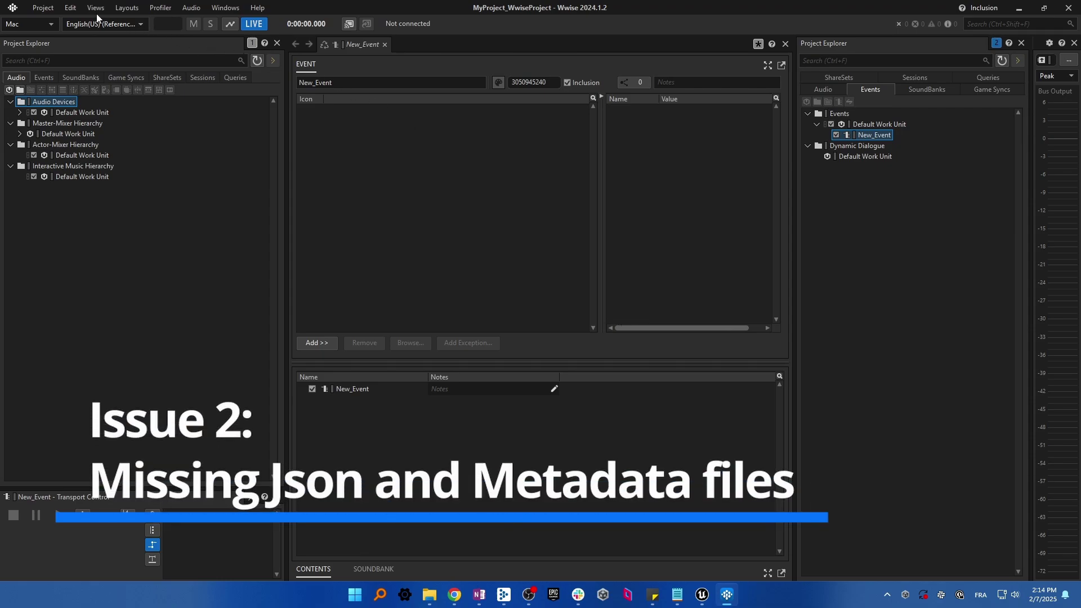
# - Enable Generate Per Bank Metadata File and Generate JSON Metadata in SoundBank settings
pyautogui.click(43, 8)
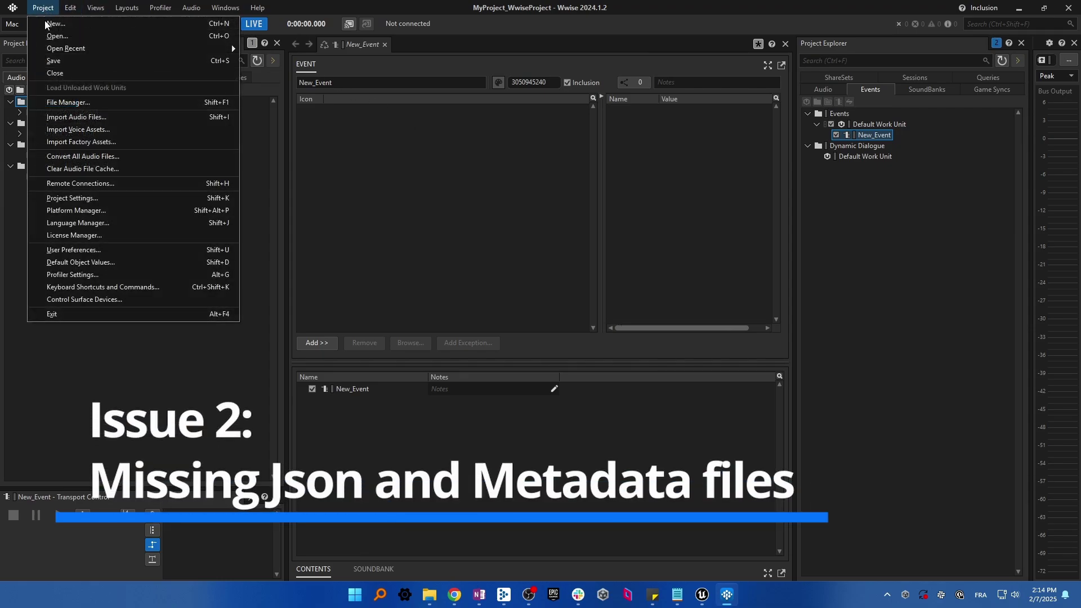
pyautogui.click(70, 198)
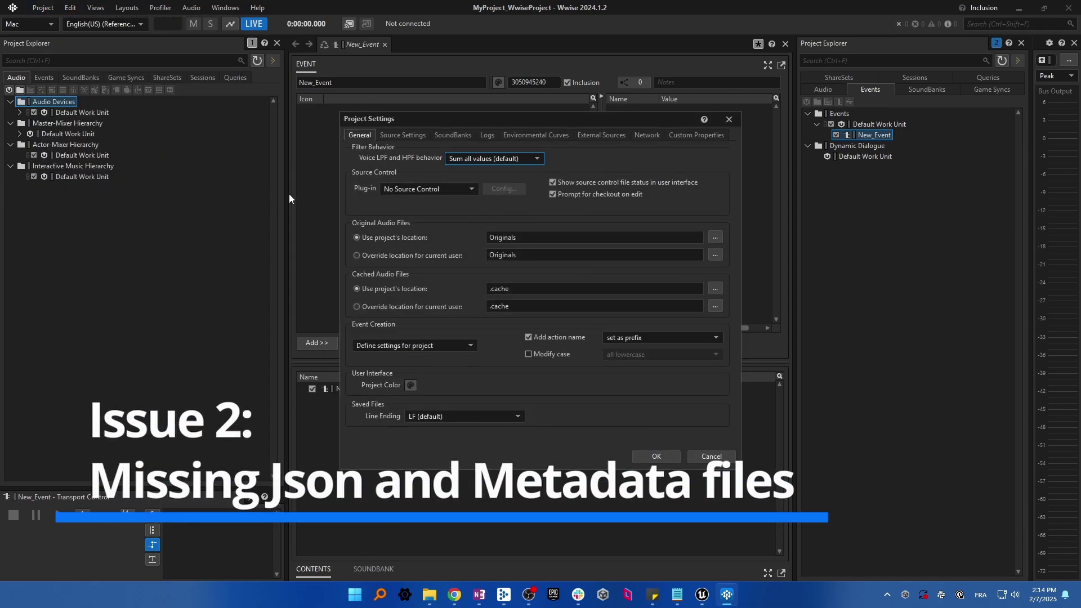
pyautogui.click(466, 138)
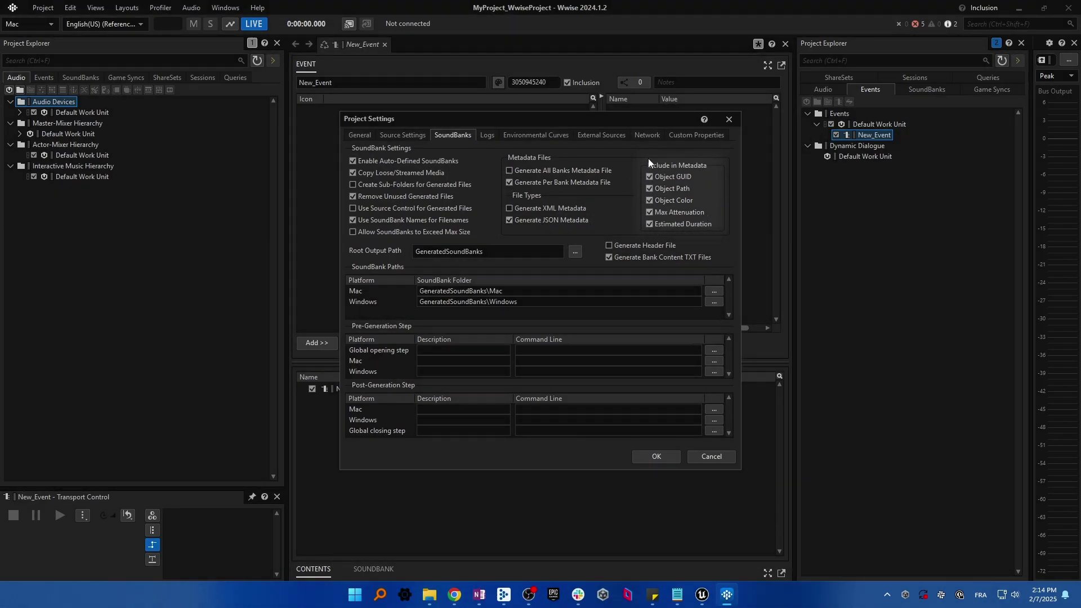
pyautogui.click(653, 457)
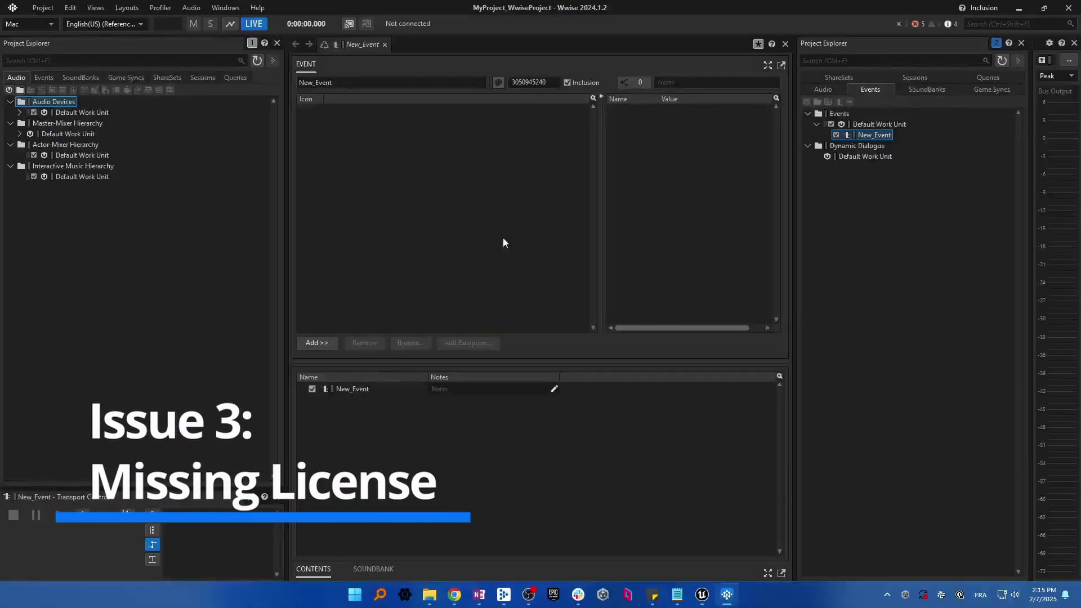
pyautogui.click(43, 7)
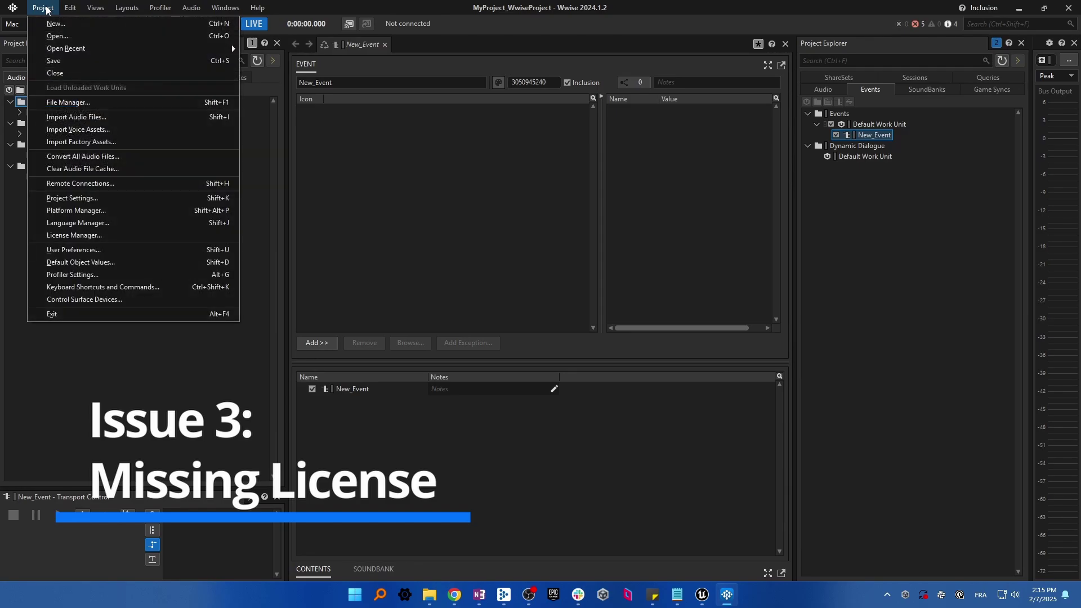
pyautogui.click(73, 235)
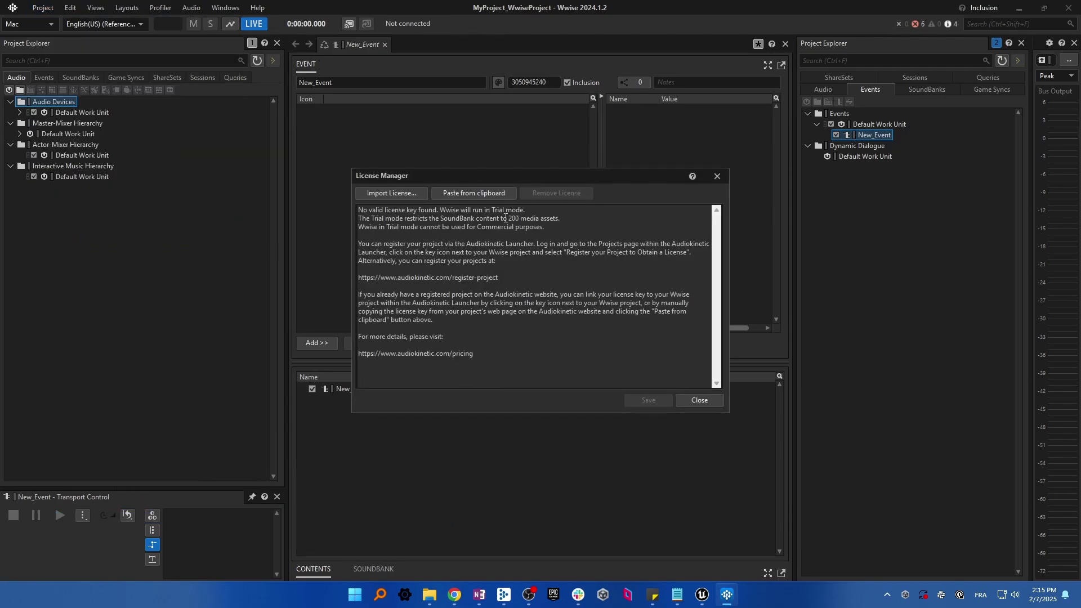
pyautogui.moveTo(505, 218); pyautogui.dragTo(361, 220)
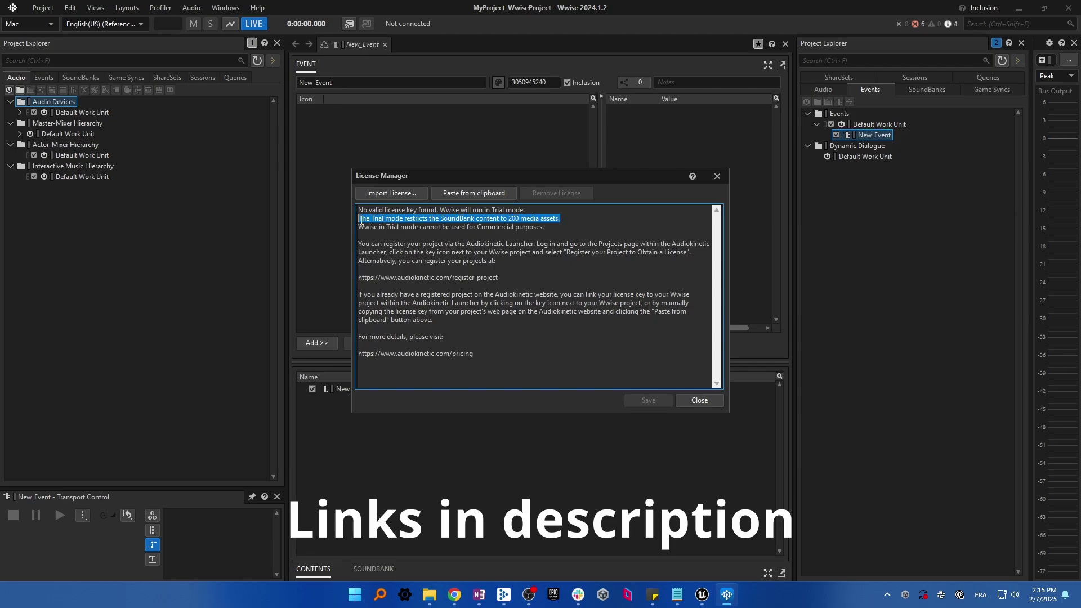
pyautogui.click(490, 219)
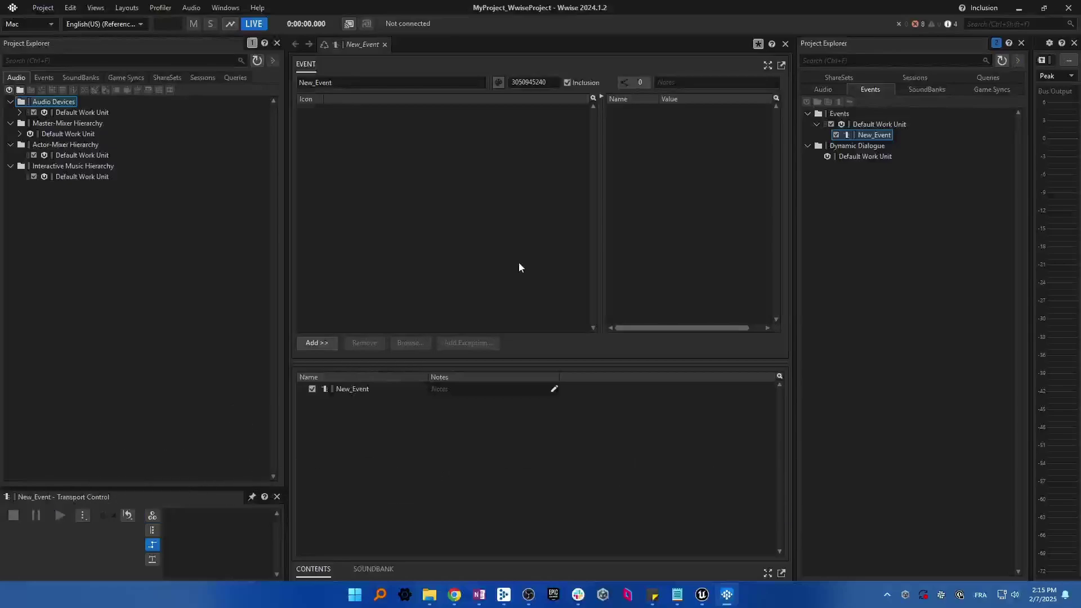
# - Enable Use Source Control for Generated Files in Wwise project settings
pyautogui.click(43, 7)
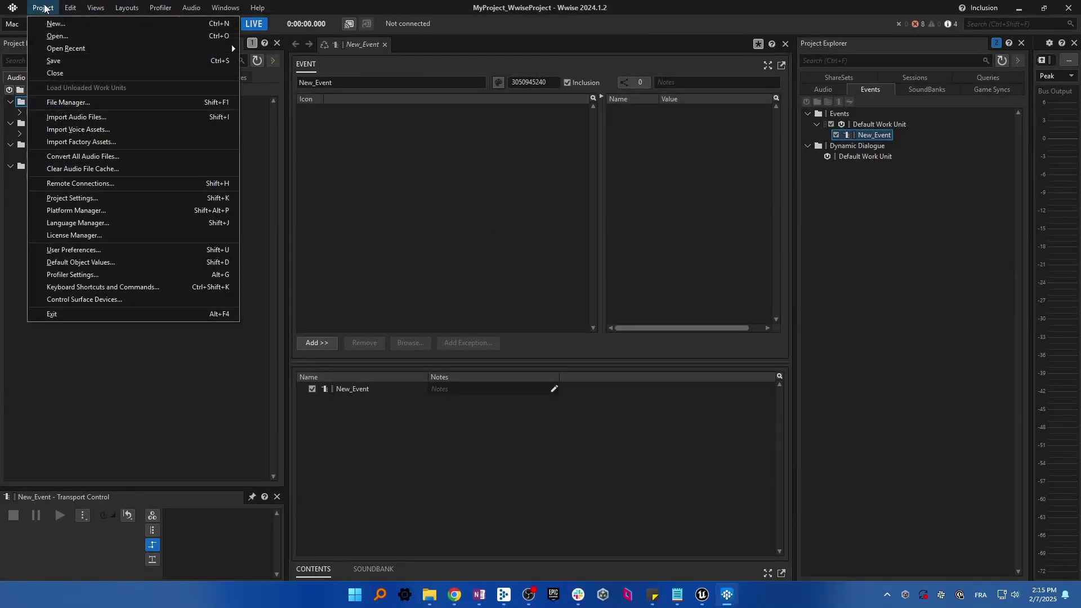
pyautogui.click(76, 197)
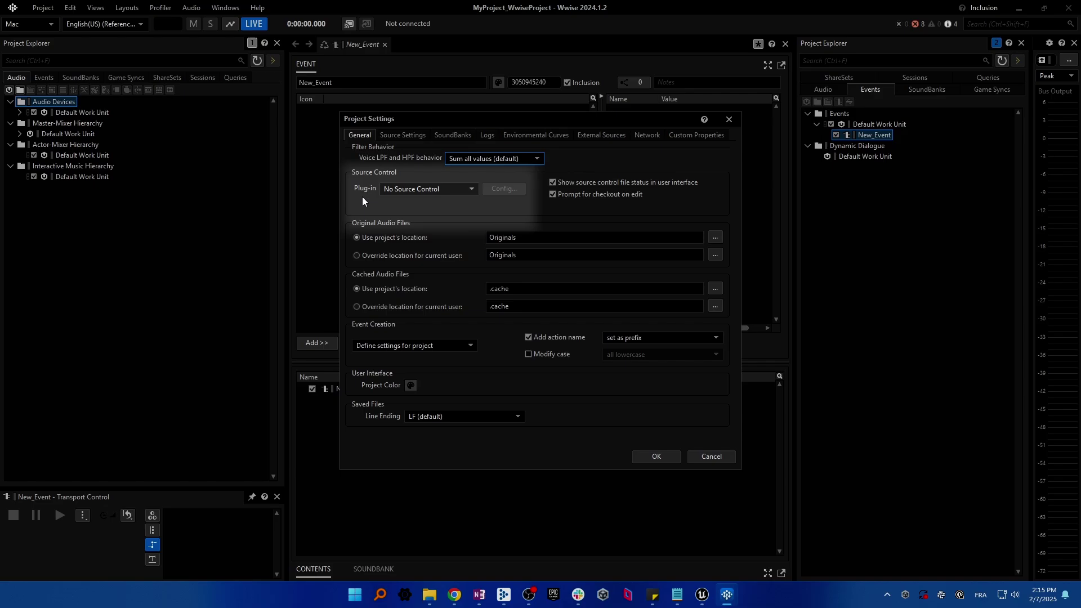
pyautogui.click(419, 190)
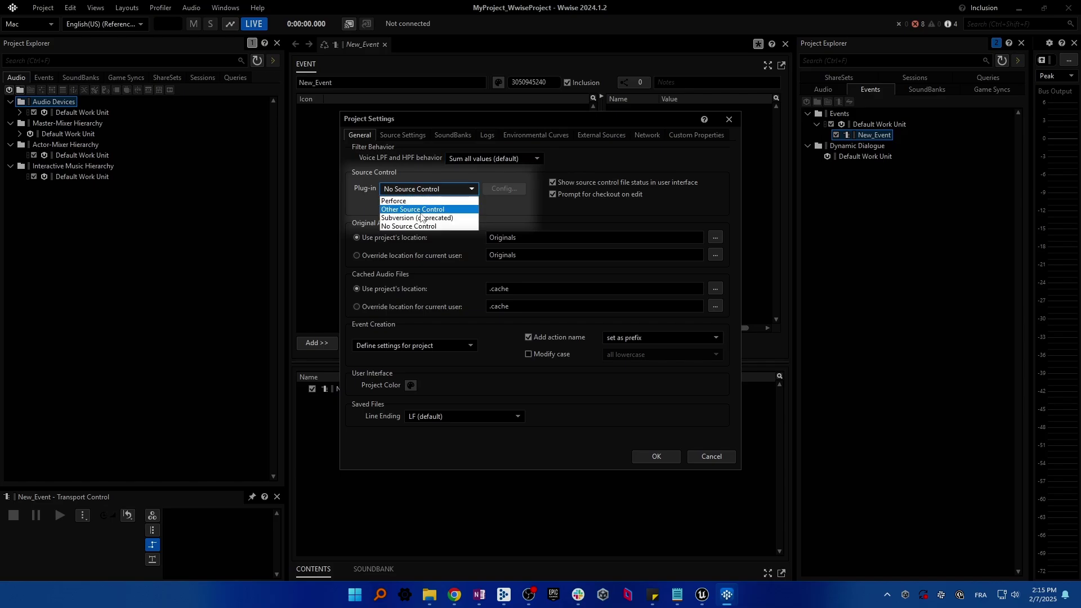
pyautogui.click(441, 182)
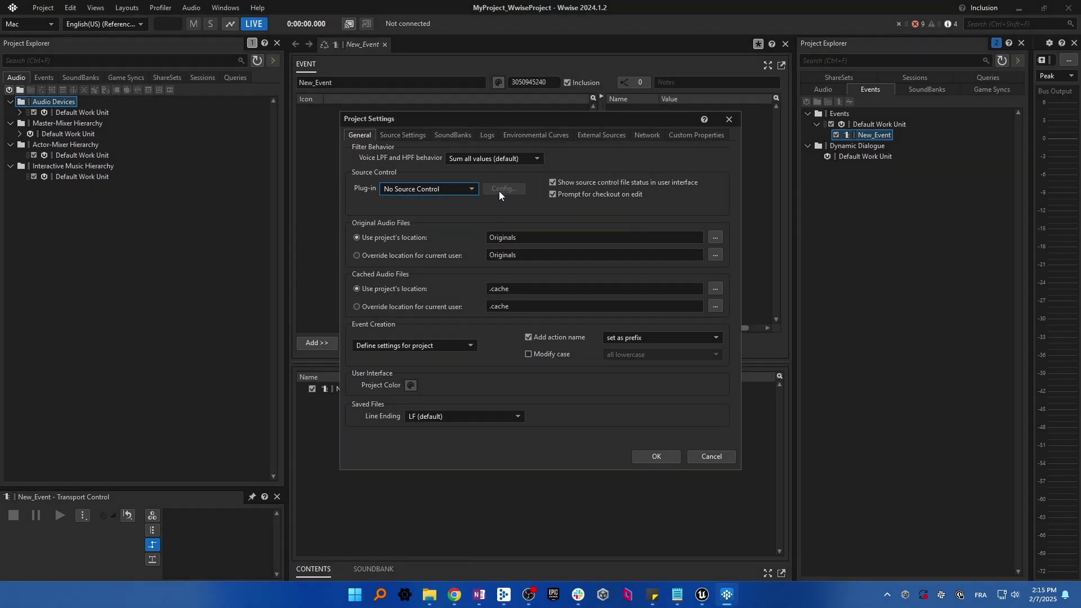
pyautogui.click(450, 139)
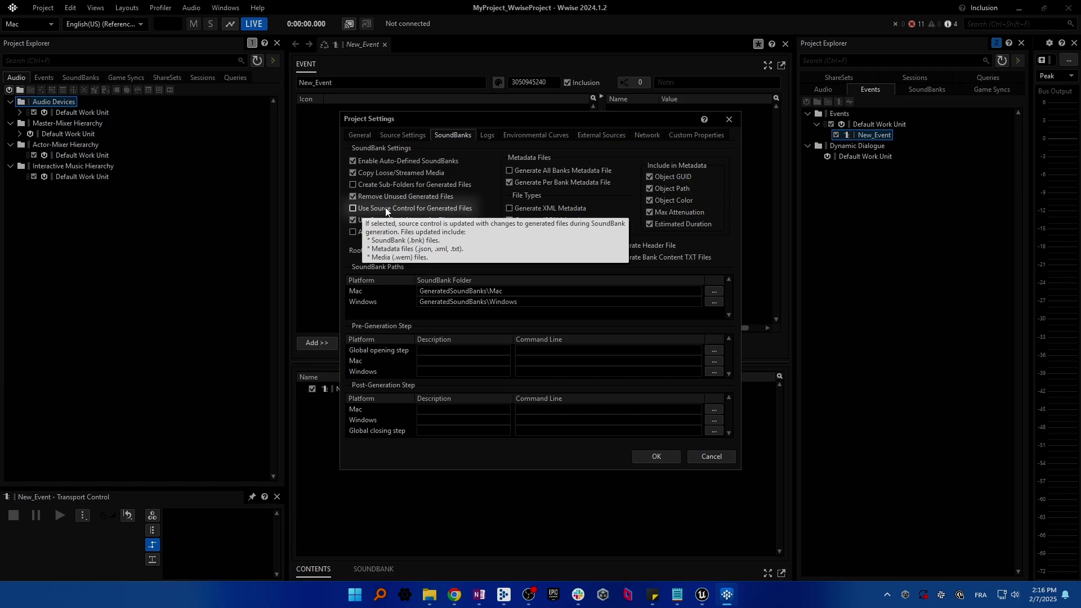
pyautogui.click(353, 208)
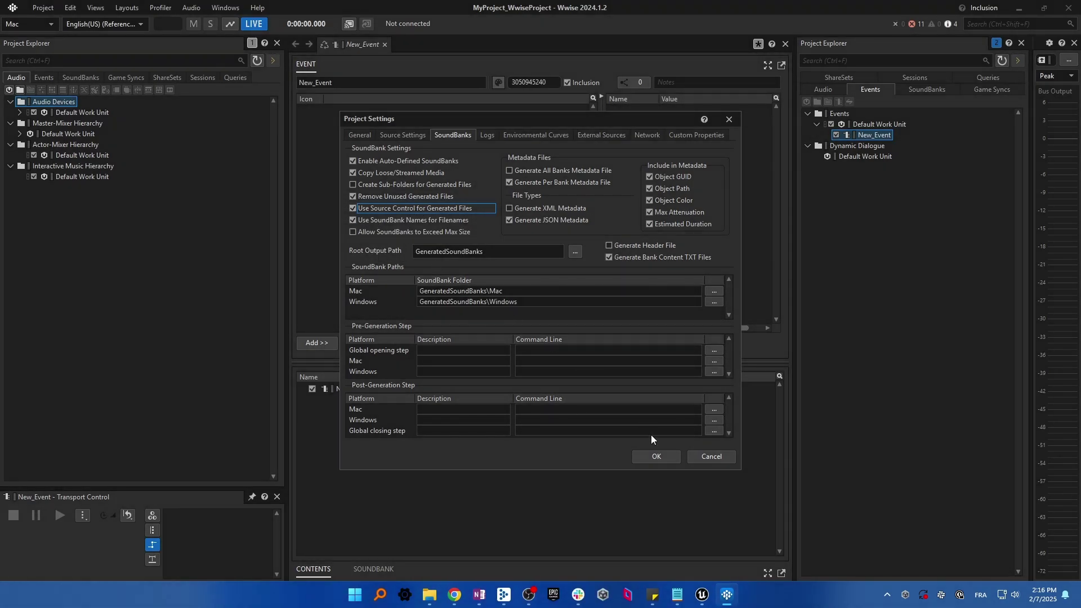
pyautogui.click(666, 459)
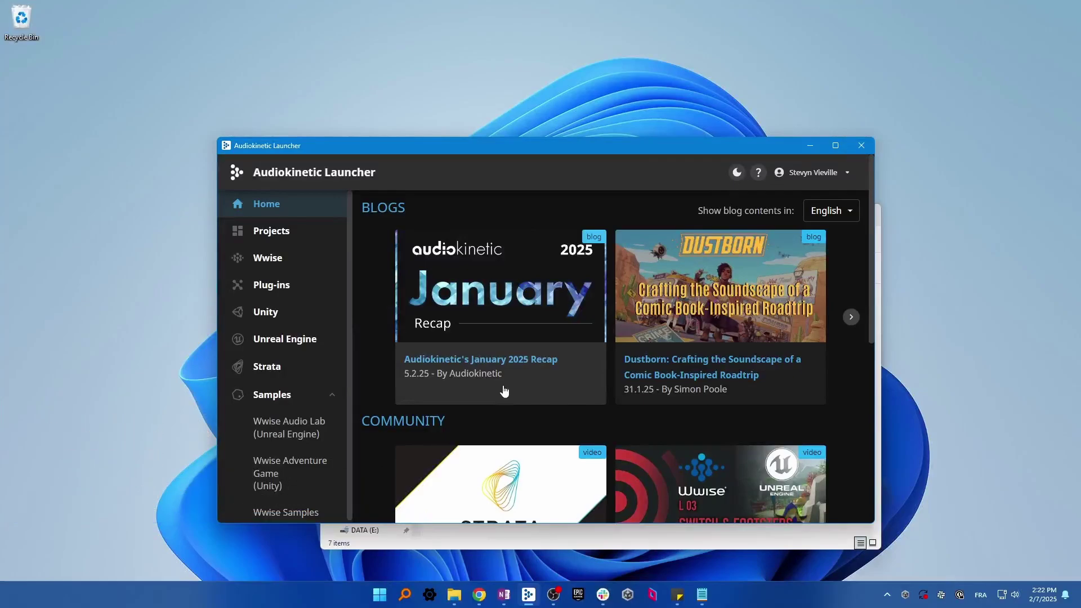
# - Install the Altiverb IRs plug-in for Wwise 2024.1.2.8725
pyautogui.click(306, 290)
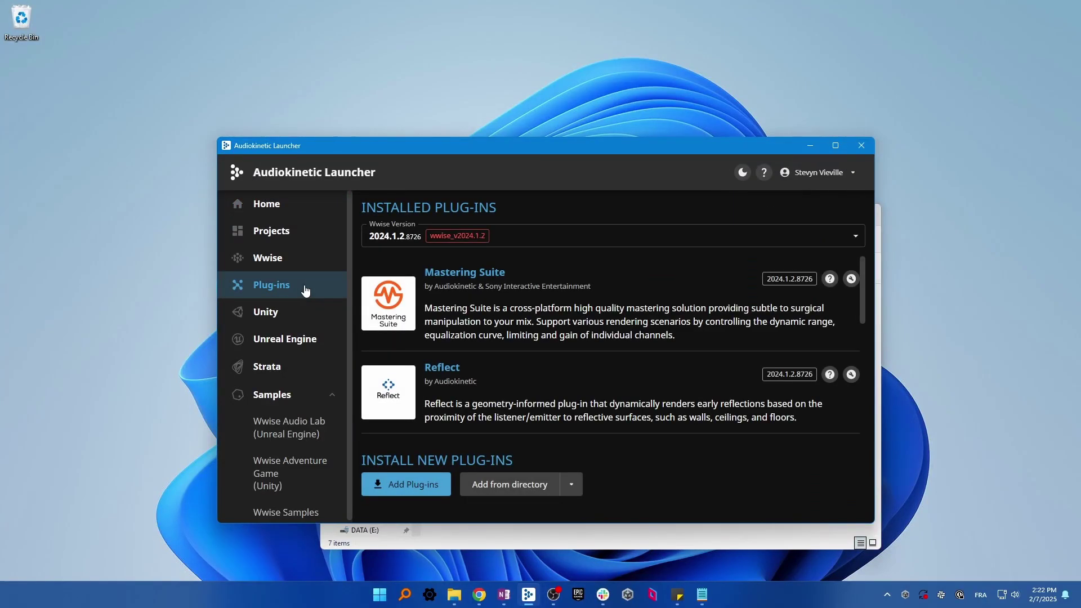
pyautogui.click(445, 241)
pyautogui.click(443, 275)
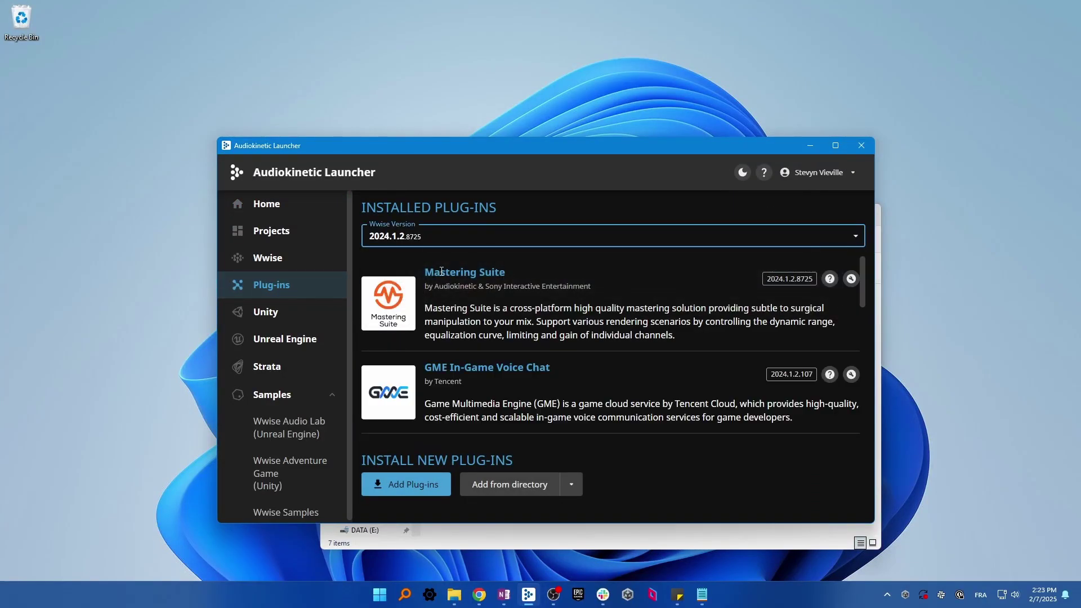
pyautogui.click(418, 483)
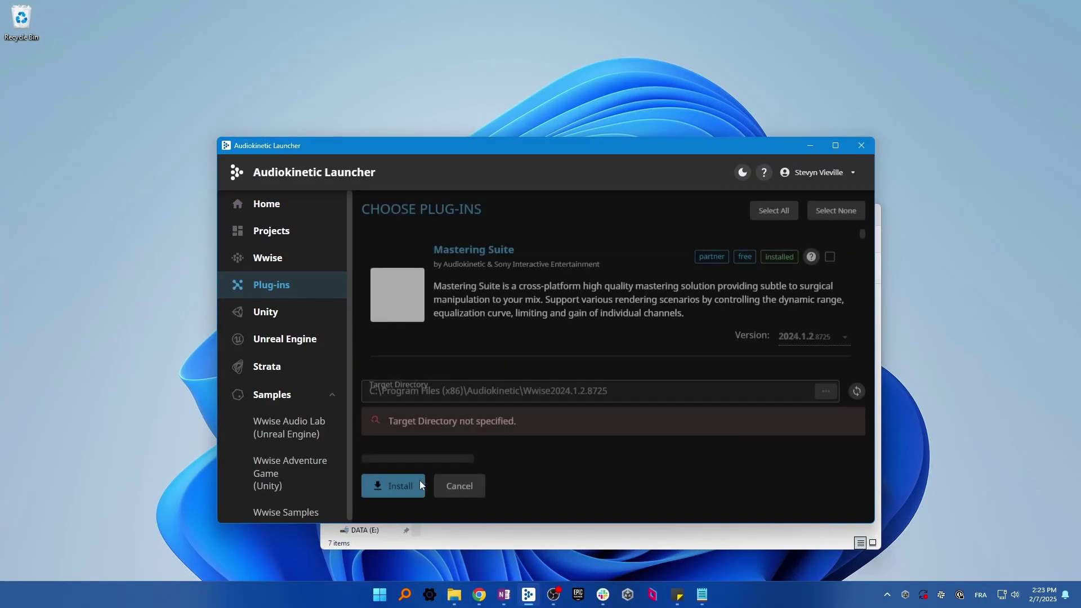
pyautogui.scroll(-8, 475, 321)
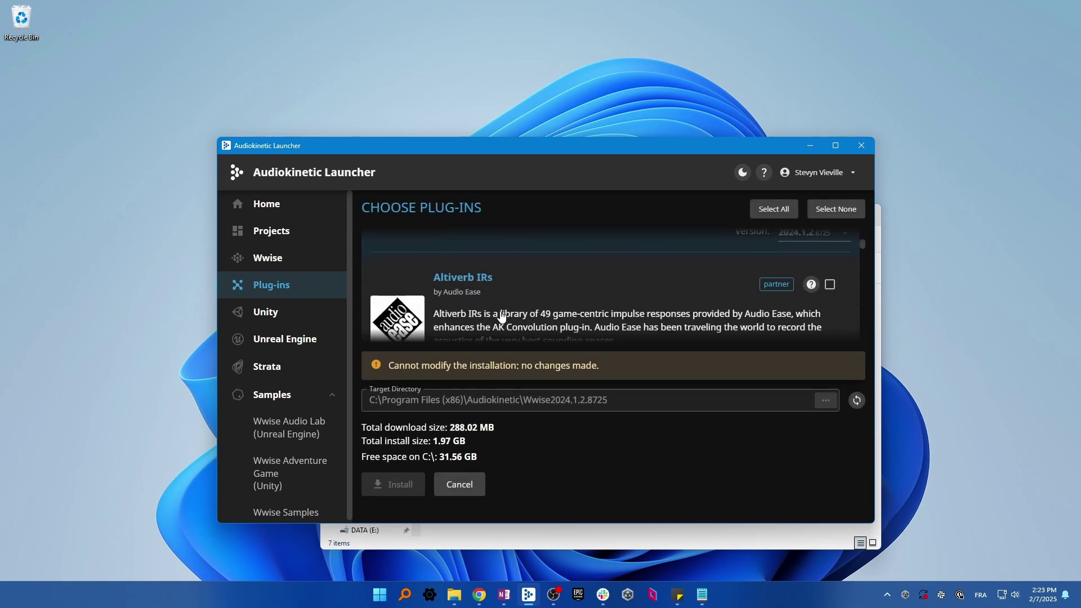
pyautogui.click(506, 305)
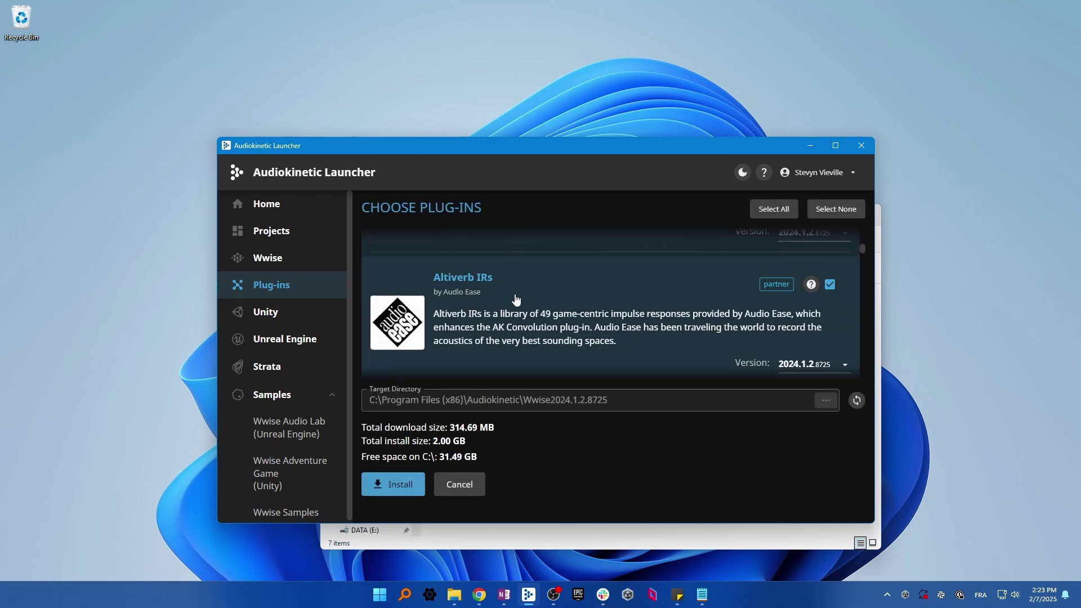
pyautogui.click(388, 484)
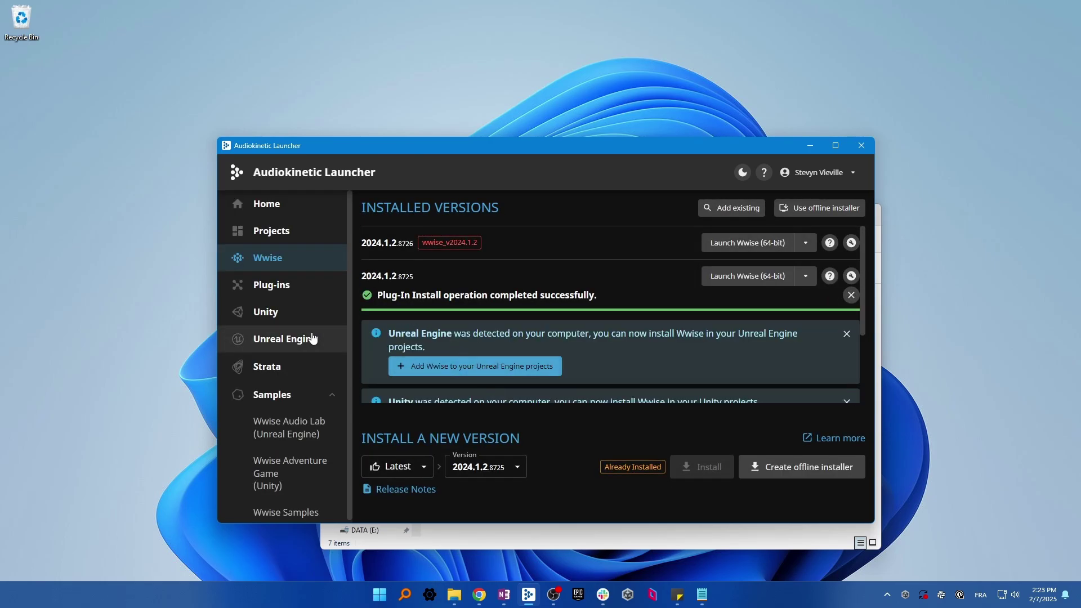
# - Start Modify Wwise in Project for MyProject from the recent Unreal projects
pyautogui.click(309, 338)
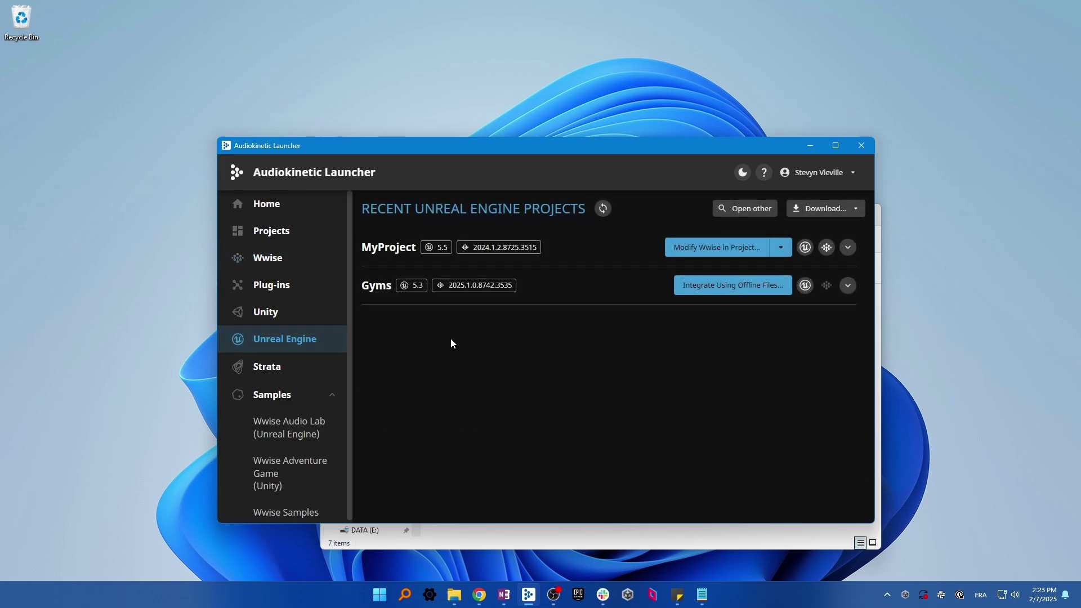
pyautogui.click(782, 246)
pyautogui.click(782, 246)
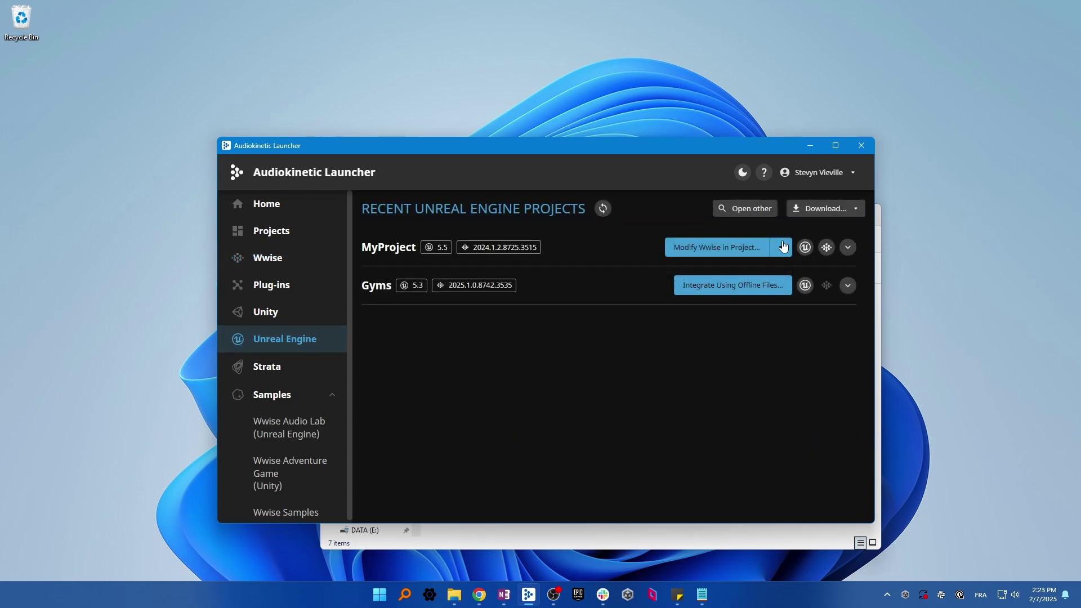
pyautogui.click(700, 252)
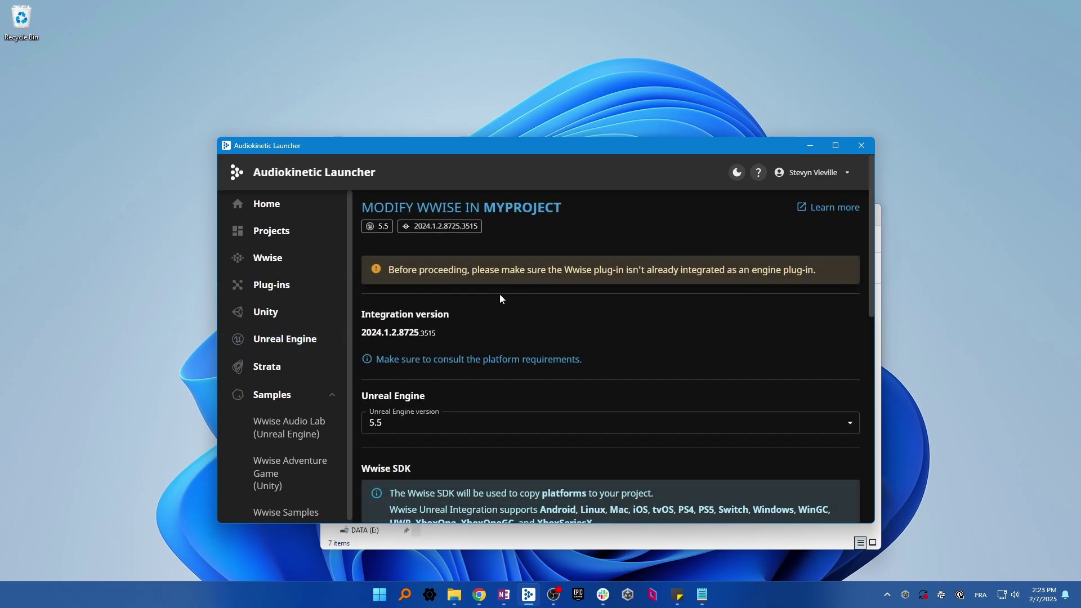
pyautogui.scroll(-10, 495, 301)
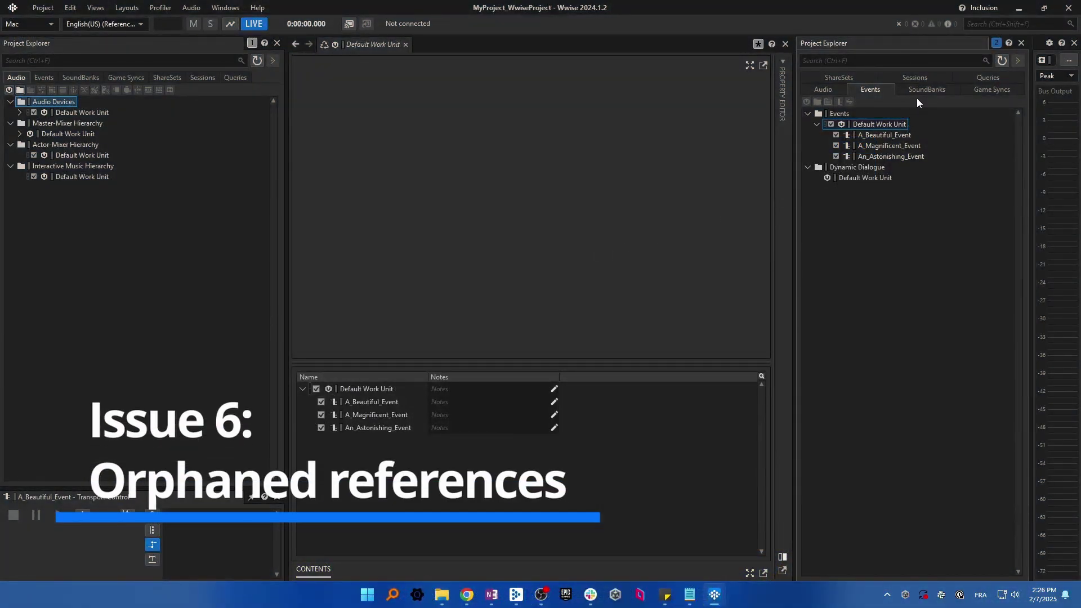
# - Delete A_Magnificent_Event from the Events list
pyautogui.click(927, 90)
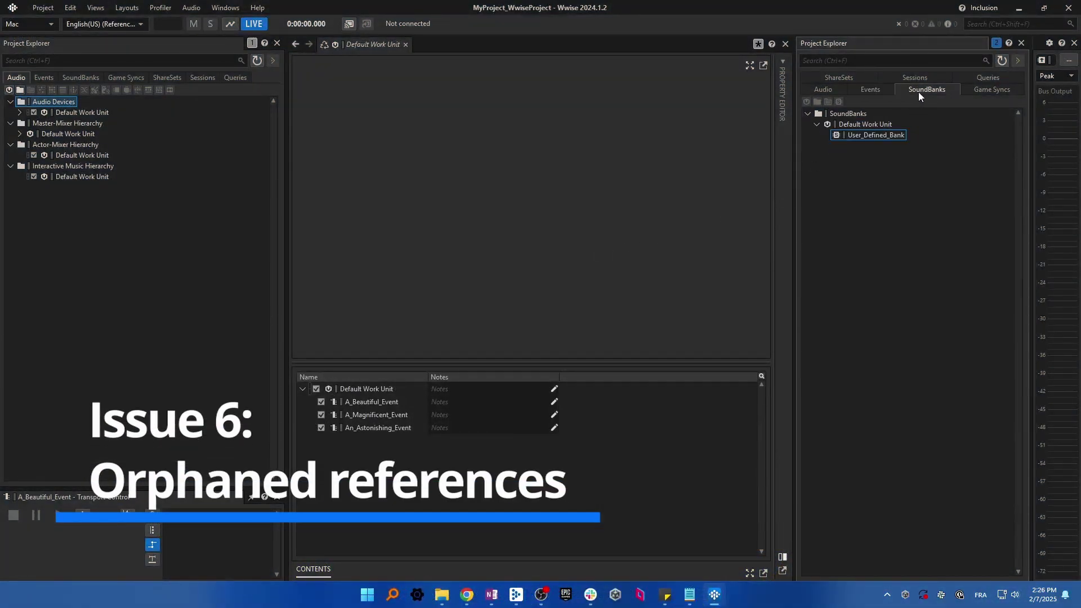
pyautogui.click(856, 136)
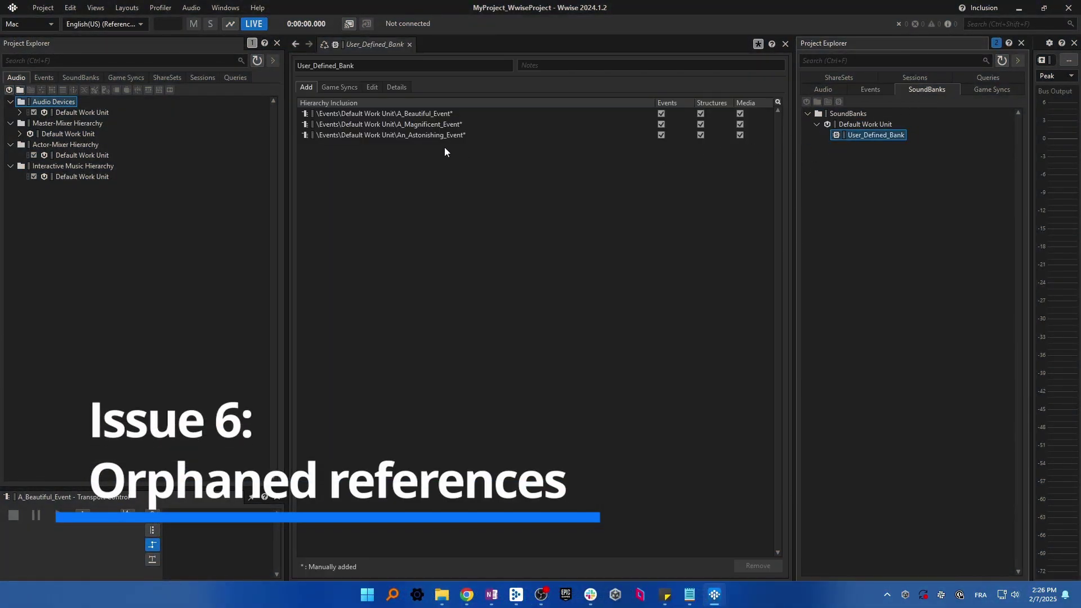
pyautogui.click(868, 92)
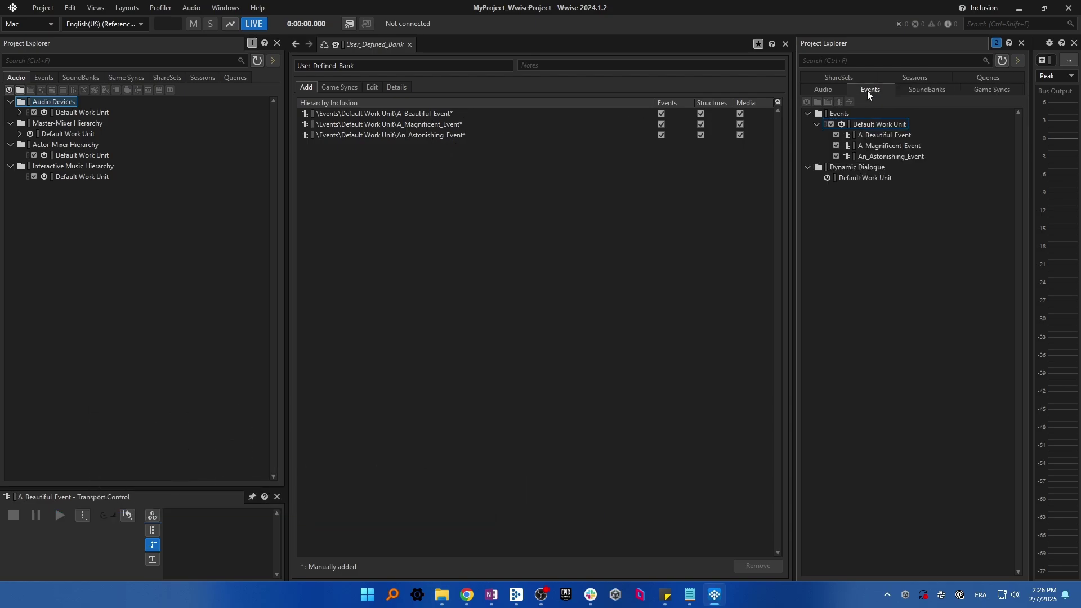
pyautogui.click(883, 147)
pyautogui.press('Delete')
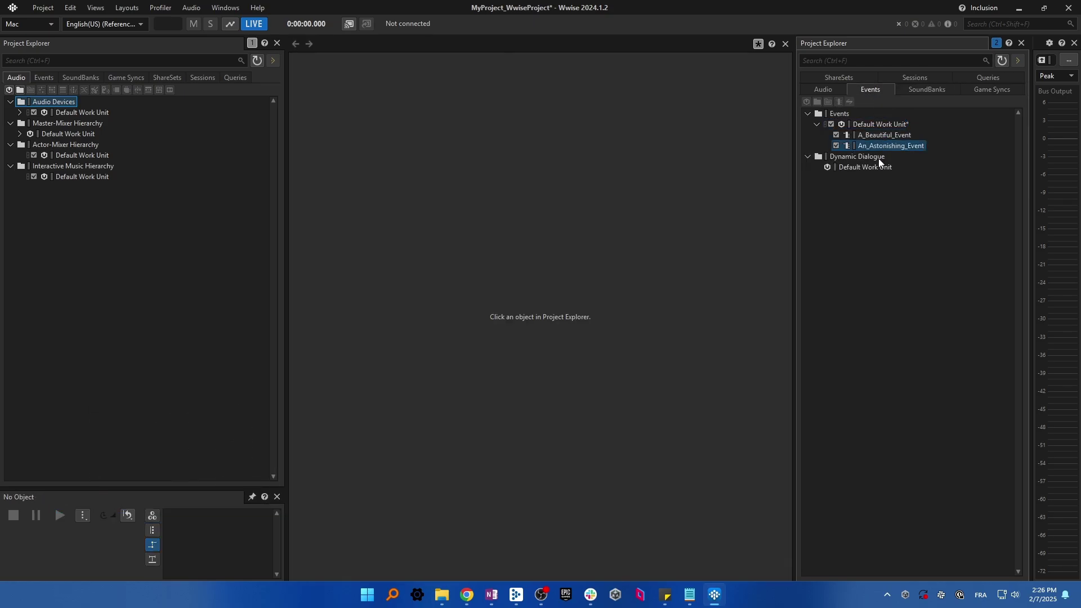
# - Remove the missing A_Magnificent_Event reference from User_Defined_Bank
pyautogui.click(878, 184)
pyautogui.click(920, 89)
pyautogui.click(862, 138)
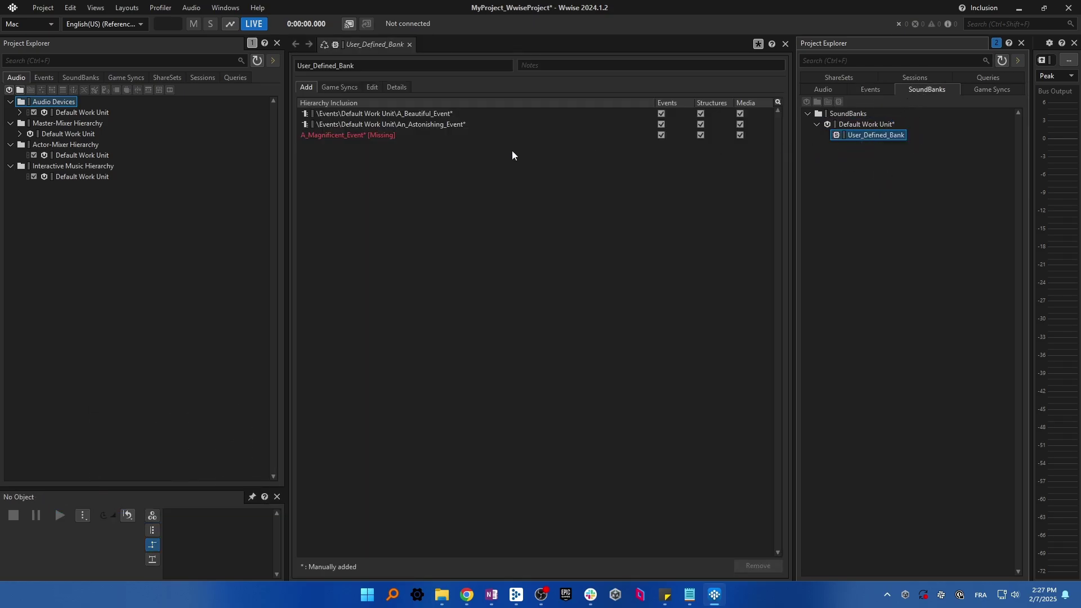
pyautogui.click(367, 138)
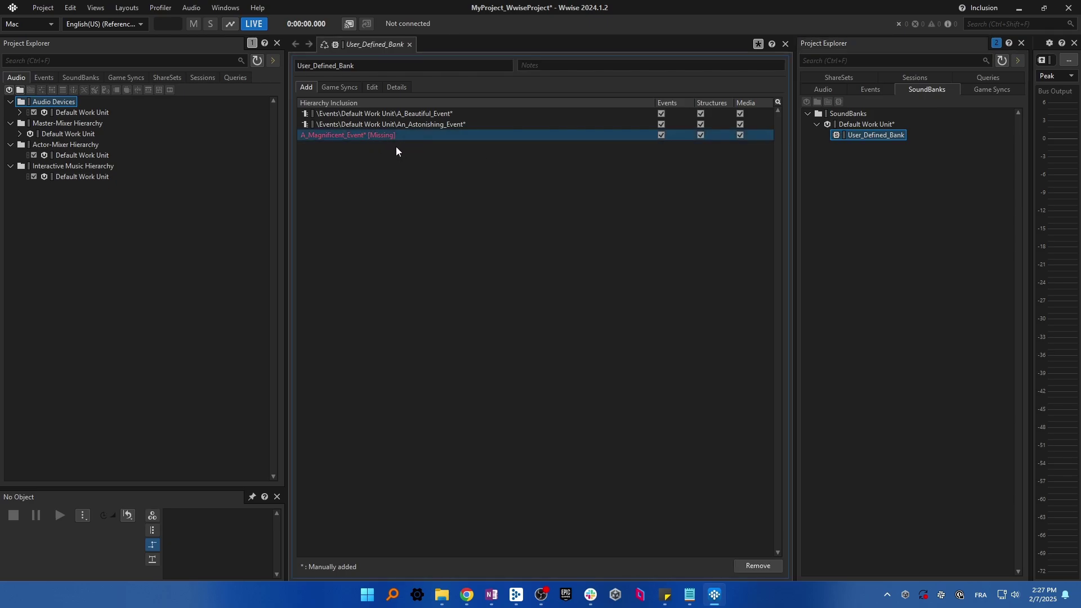
pyautogui.rightClick(392, 137)
pyautogui.click(414, 145)
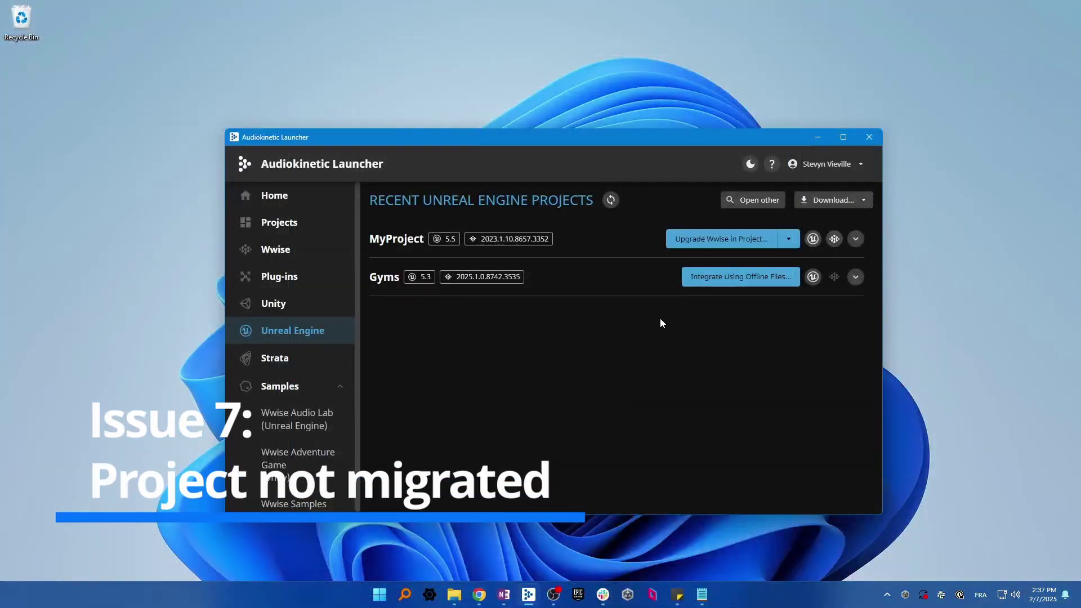
# - Run Upgrade Wwise in Project for MyProject, keeping version 2024.1.2.8725
pyautogui.click(718, 237)
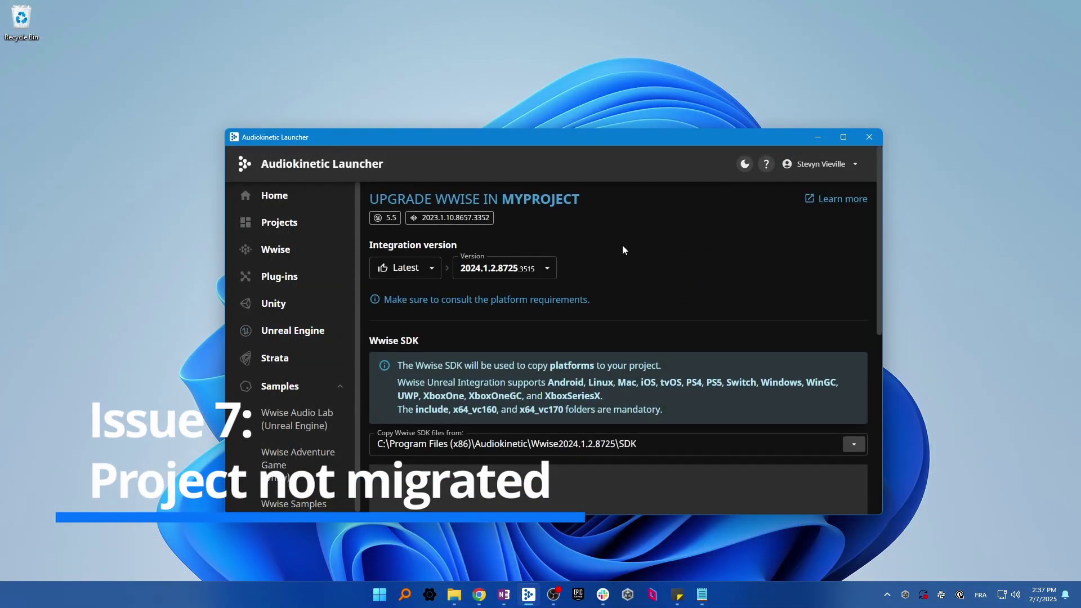
pyautogui.scroll(-4, 505, 304)
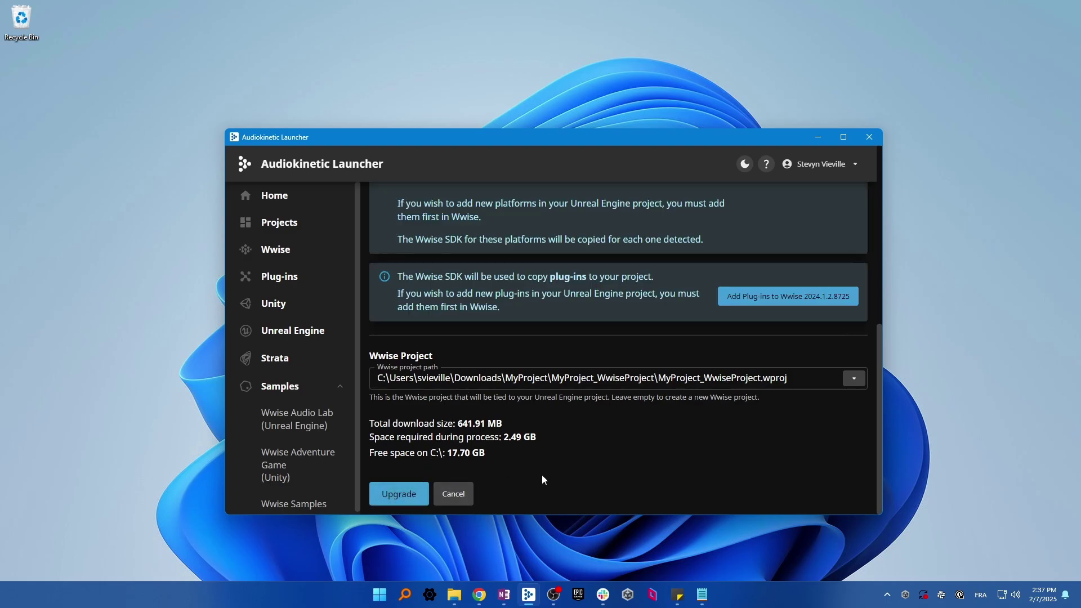
pyautogui.press('Return')
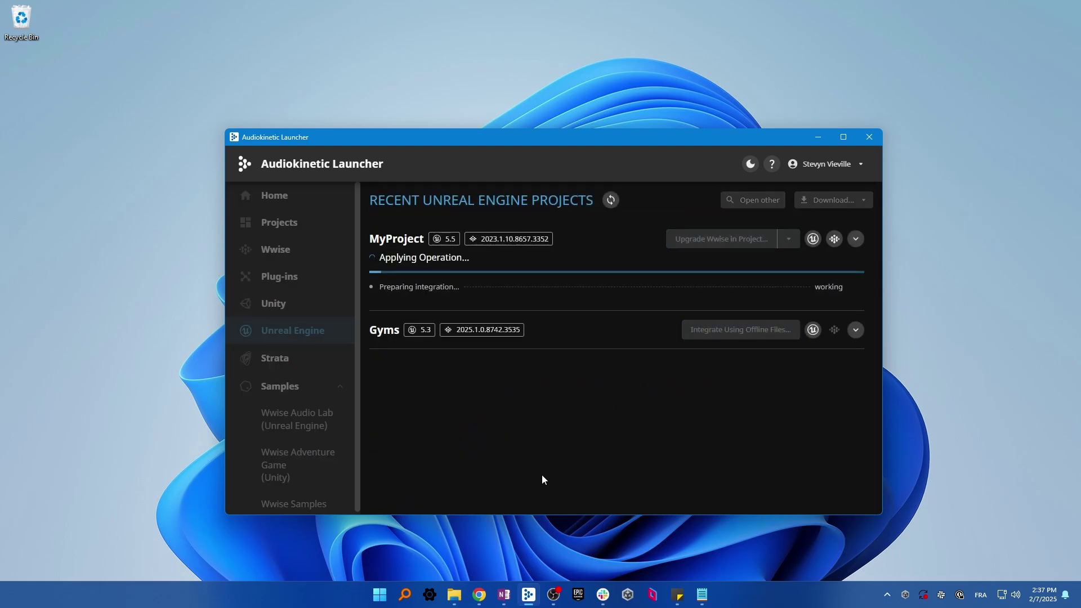